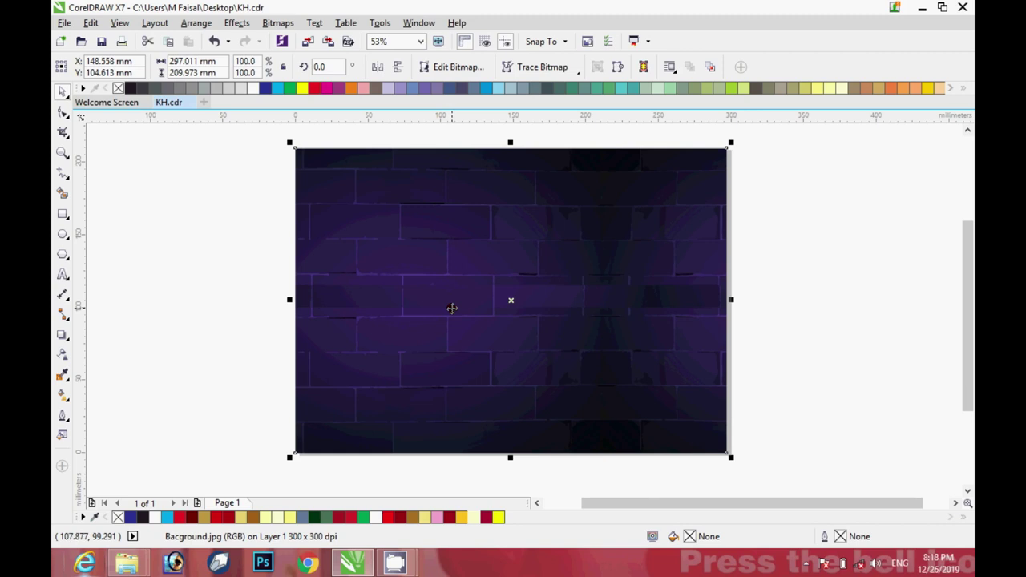
Draw a rectangle over the whole background image, about 297 × 210 mm, with a black fill and a red outline.
click(63, 214)
drag(294, 147, 731, 456)
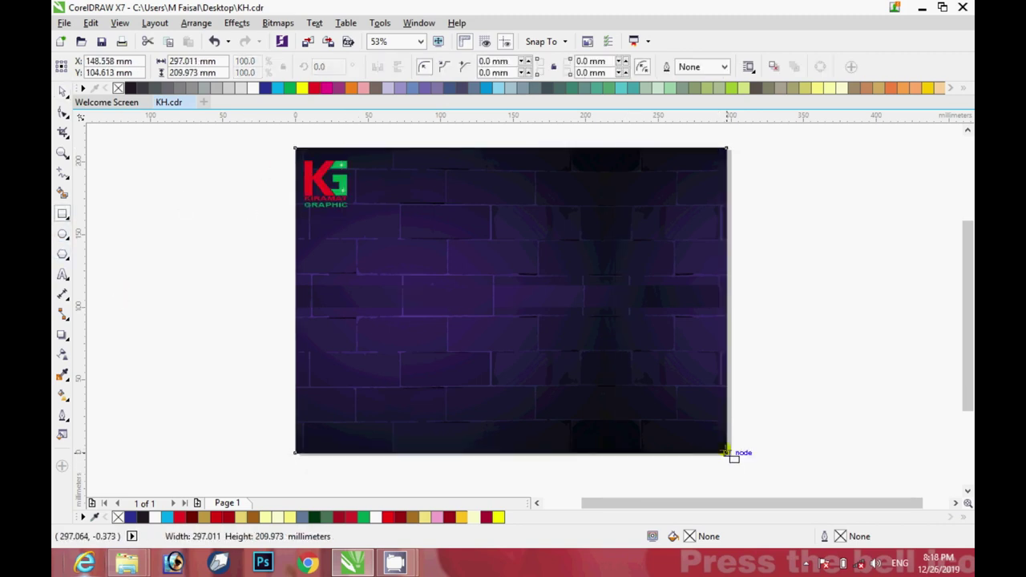
right_click(191, 517)
click(143, 517)
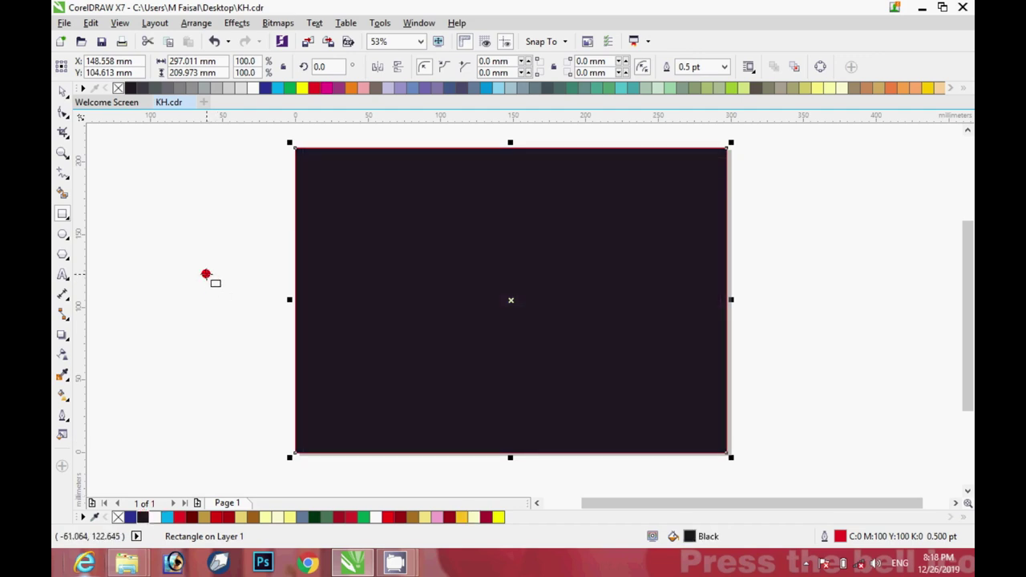
Send the black rectangle and then the brick background image to the back, leaving the rectangle between the image and the logo.
key(shift+Page_Down)
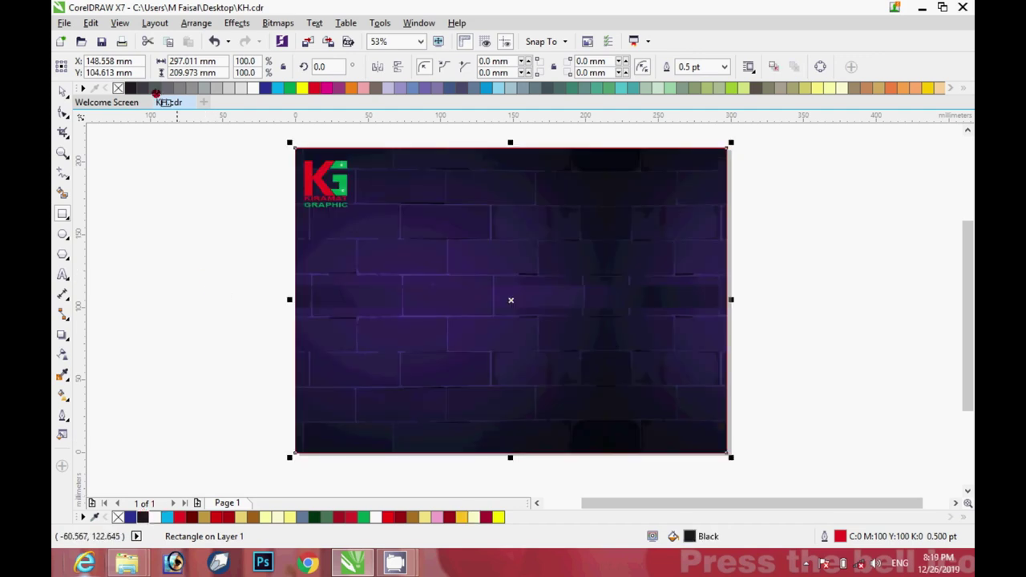
click(62, 90)
click(343, 287)
key(shift+Page_Down)
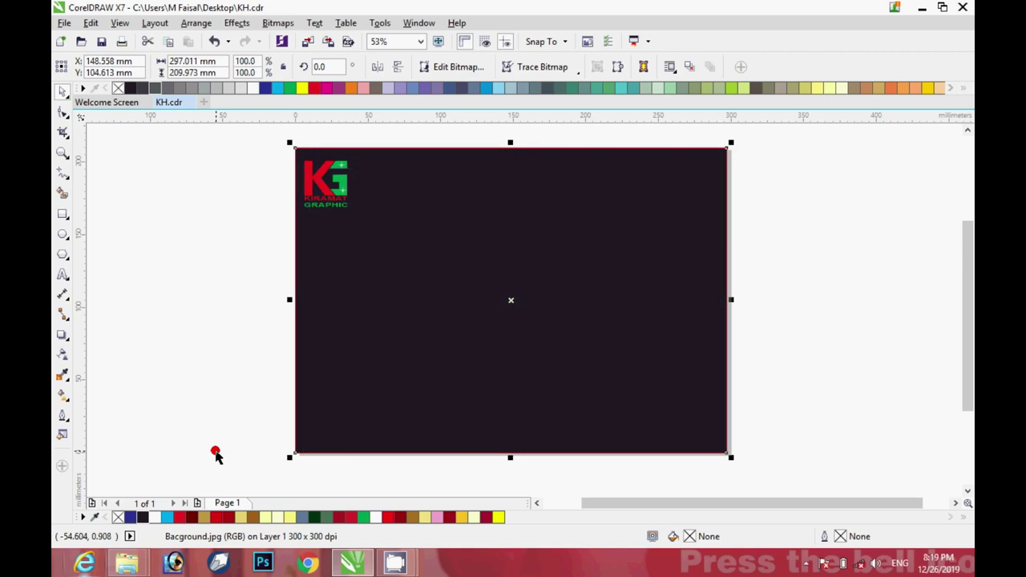
Change the black page-sized rectangle's fill to a fountain fill.
click(62, 434)
click(340, 175)
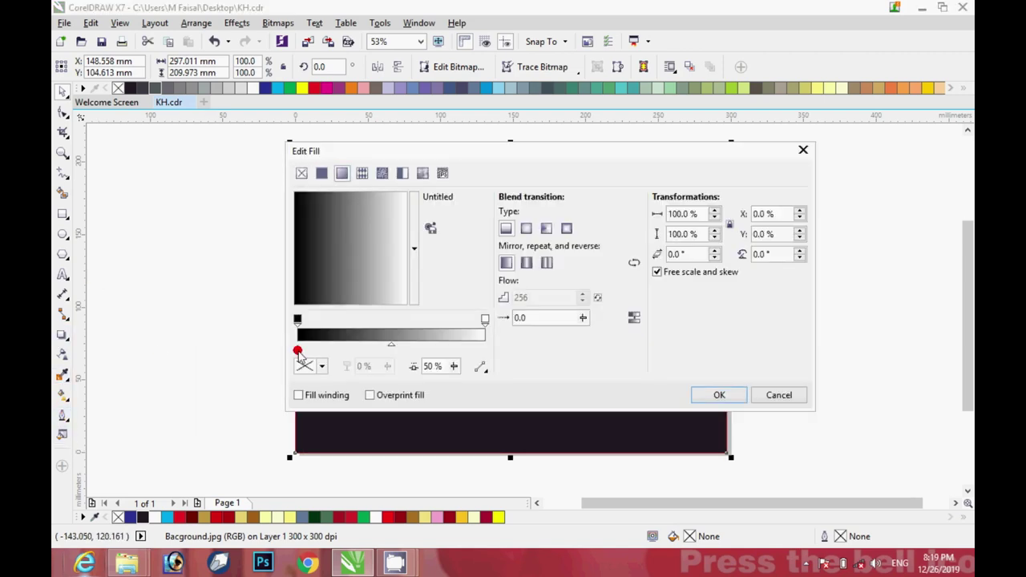
click(298, 319)
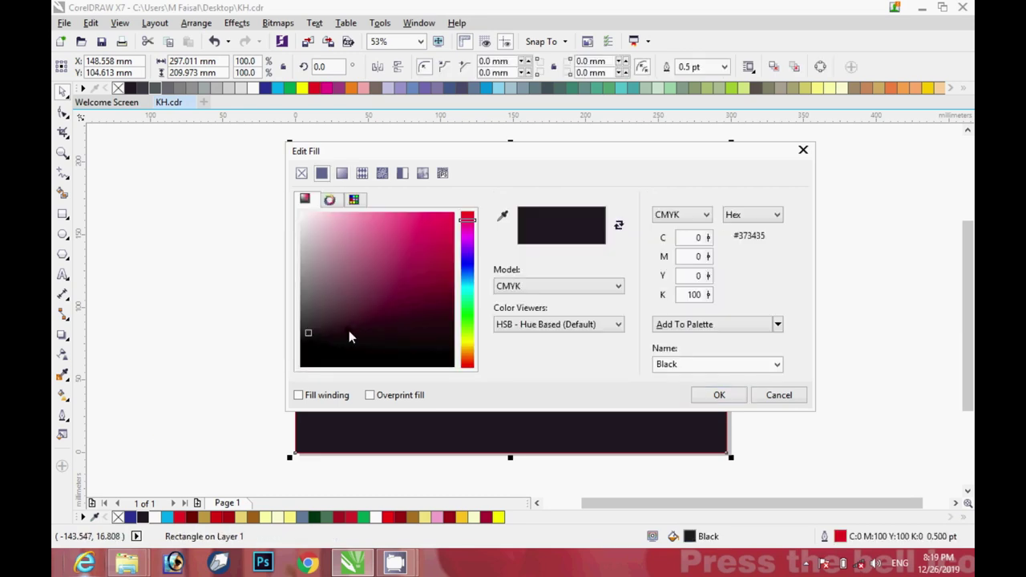
click(340, 175)
click(339, 319)
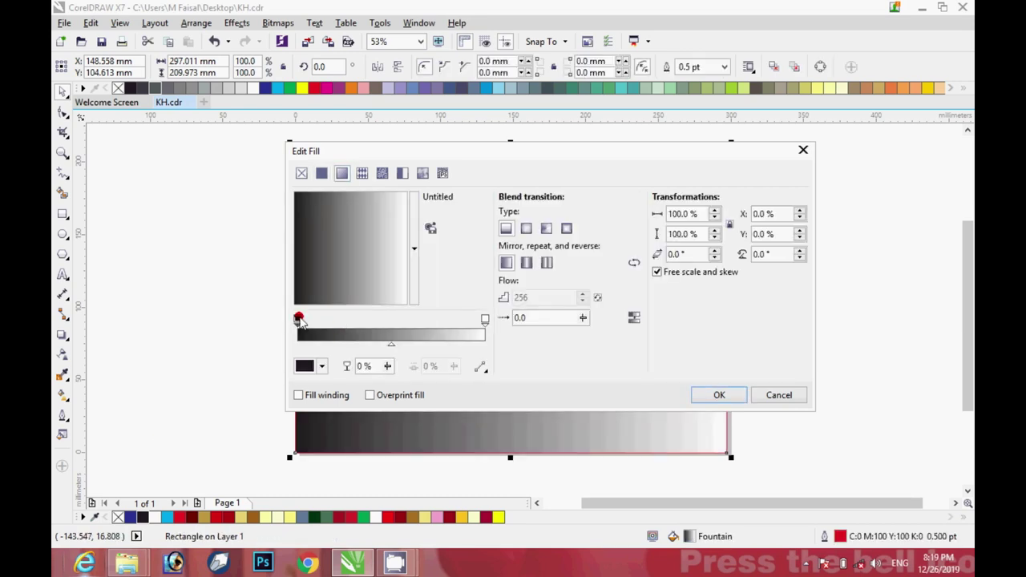
Set the gradient's end node to black with 100% transparency and make the fountain fill elliptical.
click(482, 319)
click(309, 366)
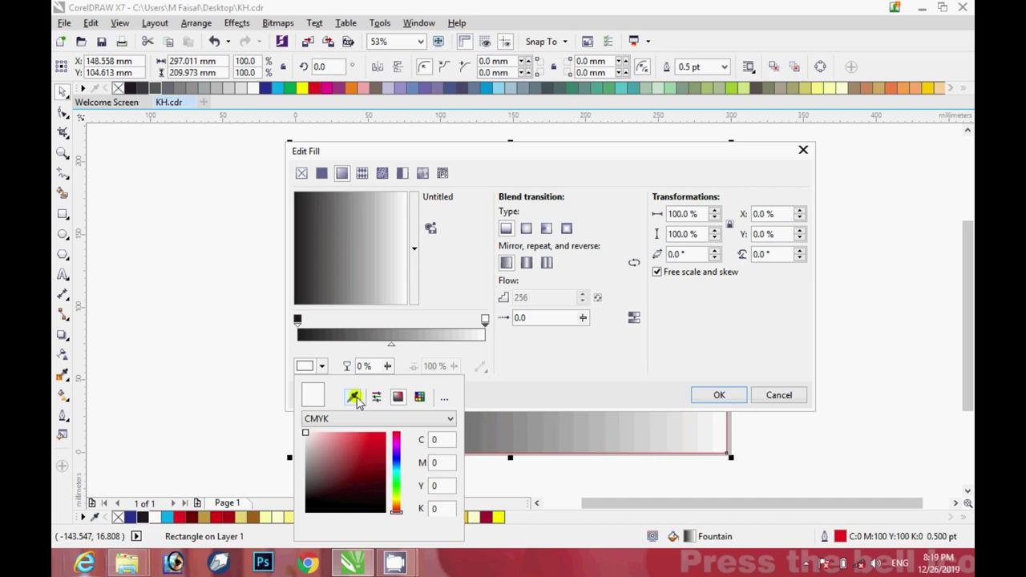
click(143, 518)
click(401, 353)
click(386, 367)
drag(385, 382, 474, 389)
click(674, 376)
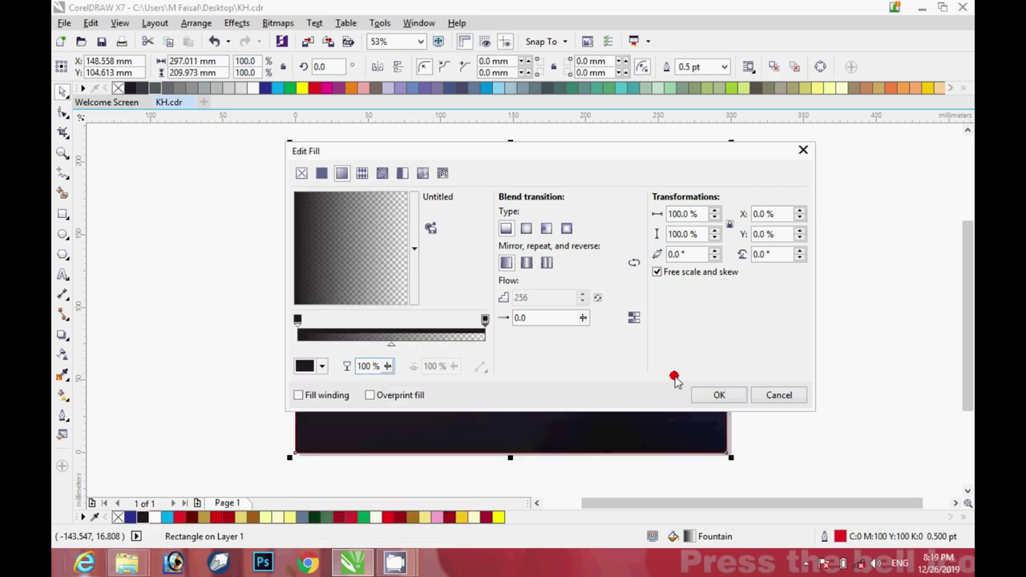
click(533, 228)
click(719, 395)
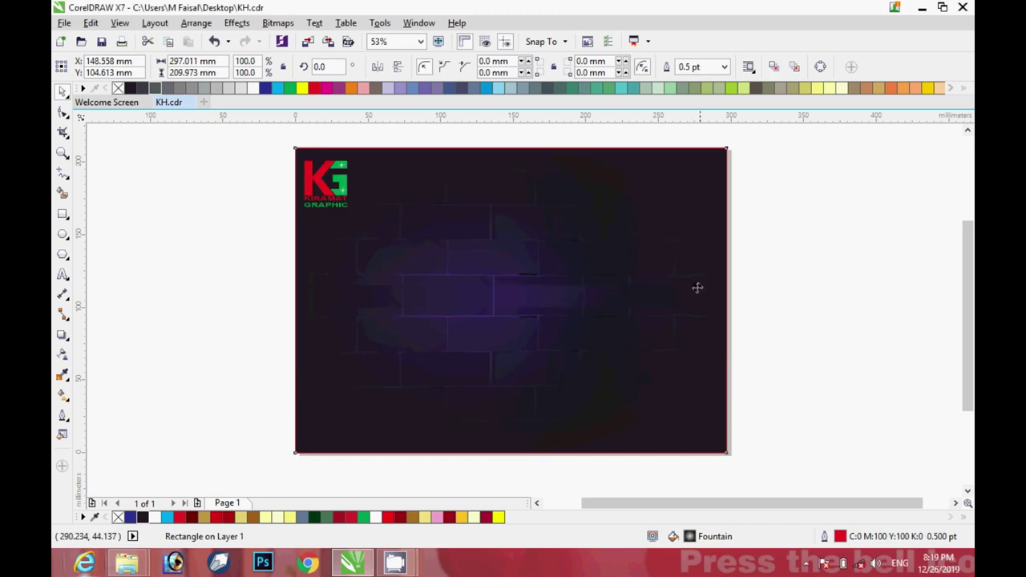
Draw a rectangle about 220 × 122 mm over the middle of the wall and round its corners to about 12.4 mm.
click(133, 225)
click(61, 215)
drag(372, 216, 691, 392)
click(62, 91)
click(63, 111)
drag(363, 224, 383, 224)
click(63, 91)
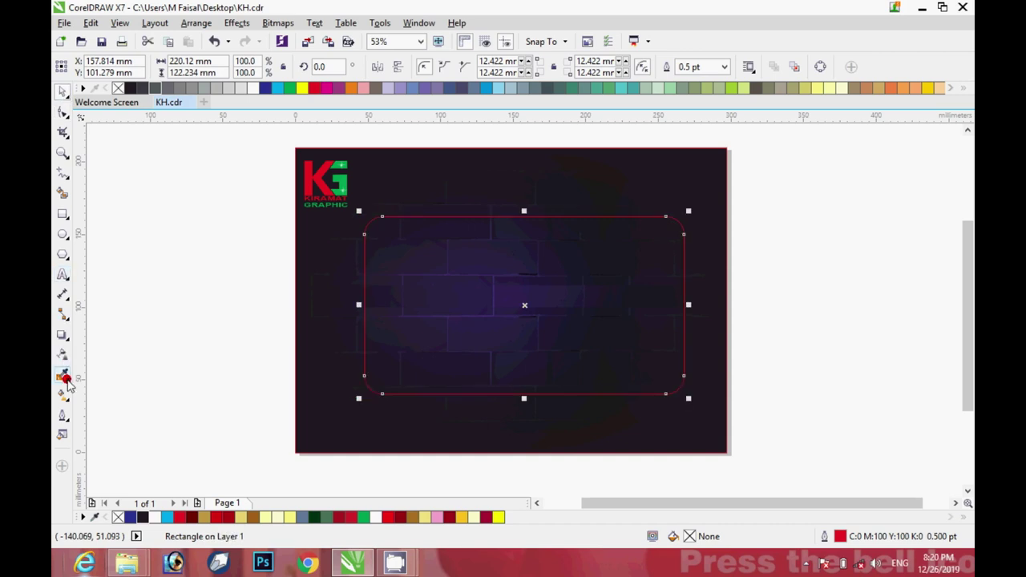
Give the rounded rectangle a 4 pt outline in light pink (#F7A7CC).
click(64, 374)
click(109, 471)
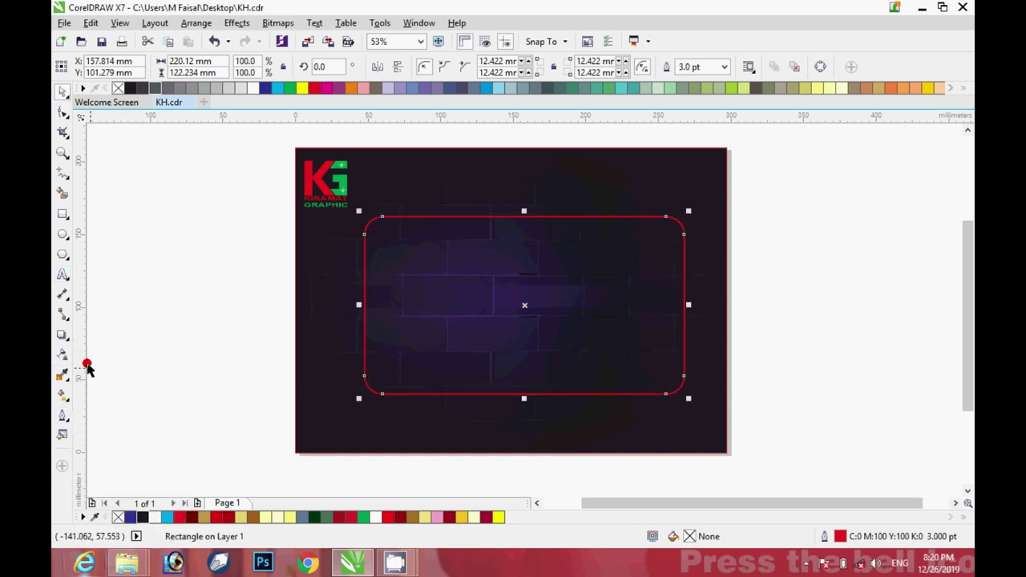
click(63, 414)
click(105, 486)
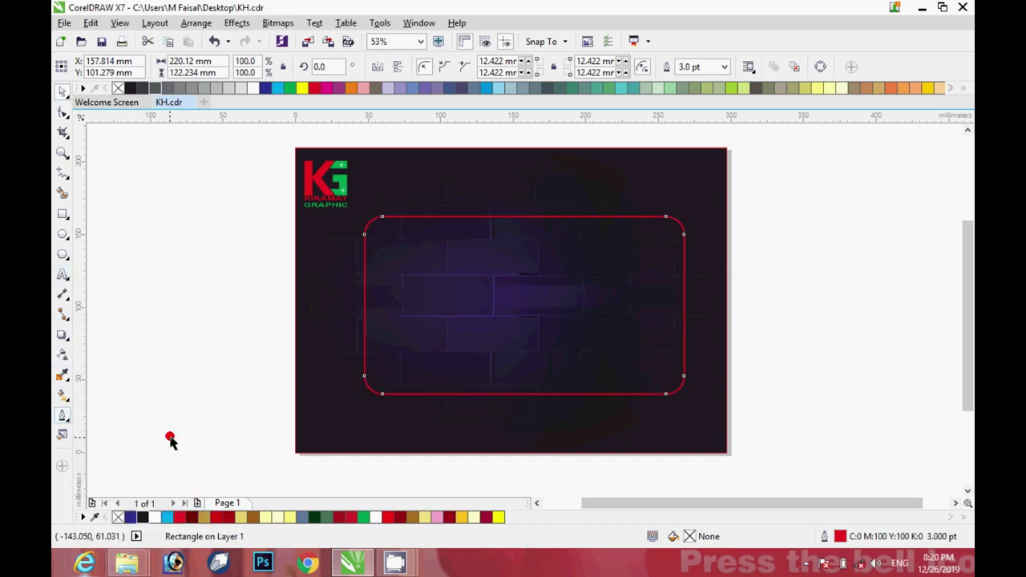
right_click(433, 517)
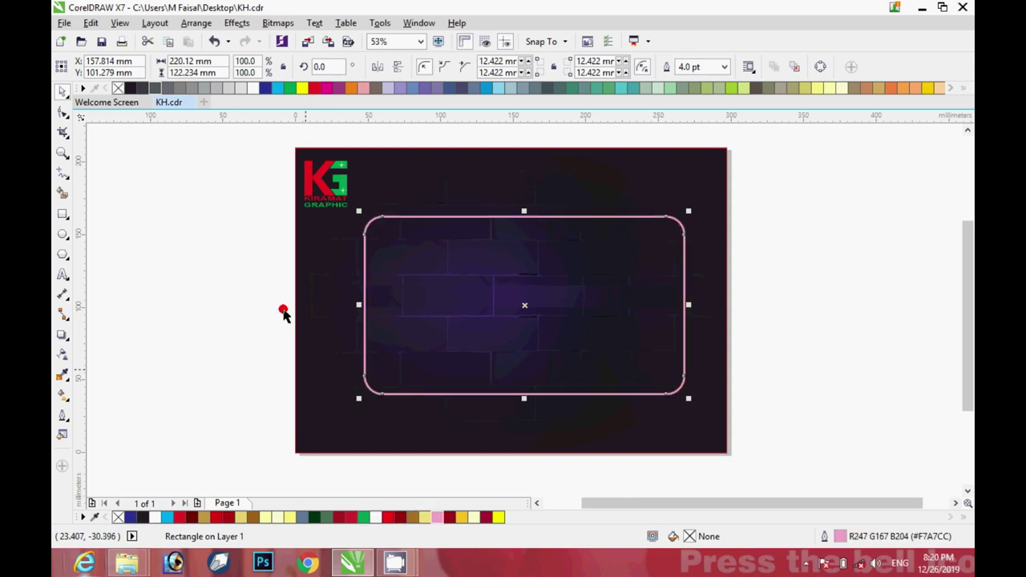
Apply a Large Glow drop shadow to the rounded rectangle and sample red from the document palette as its colour.
click(64, 335)
click(86, 67)
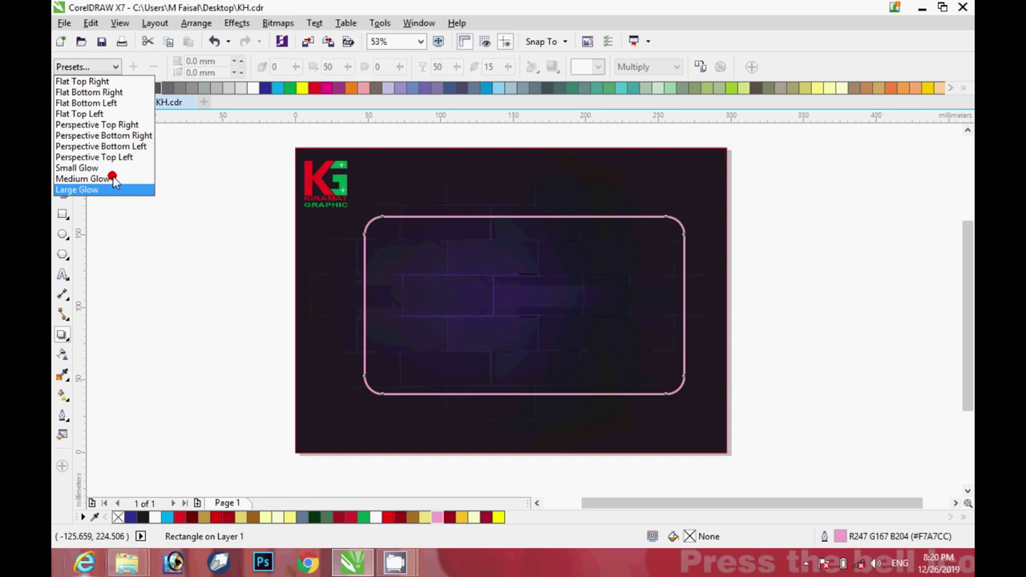
click(112, 178)
click(586, 67)
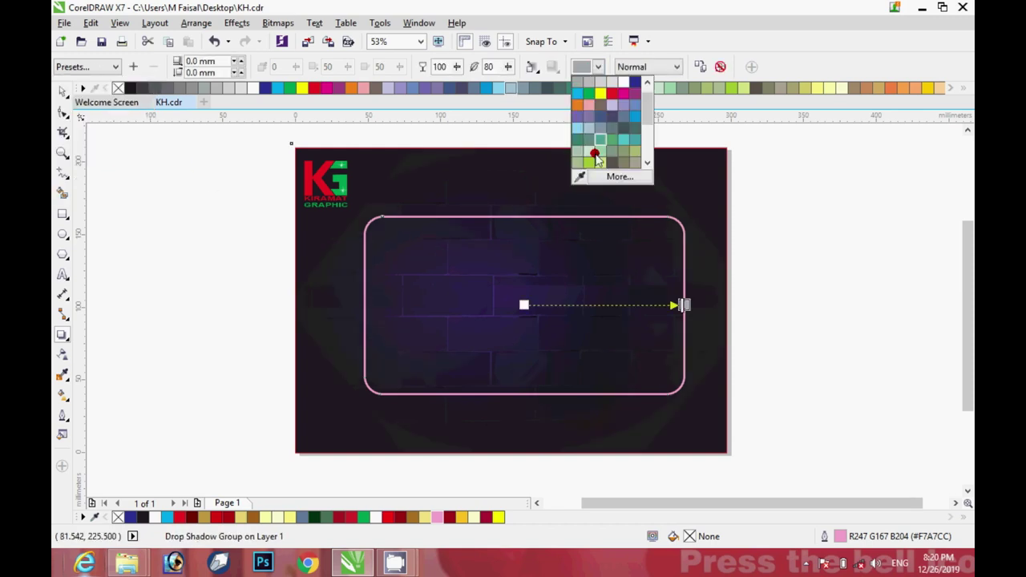
click(578, 175)
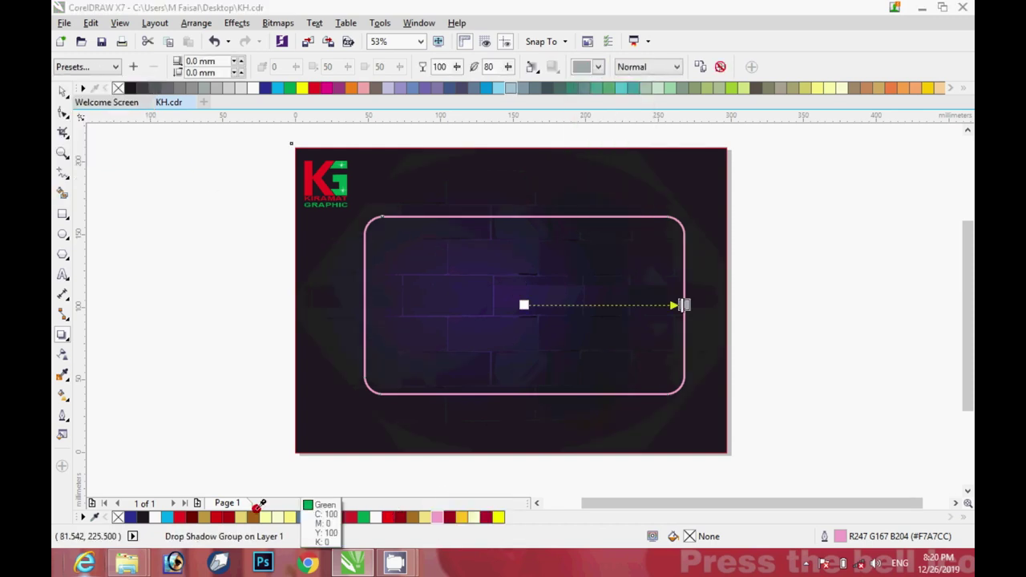
click(219, 515)
Set the glow's merge mode to Add and its feathering edge to Inverse Squared.
click(533, 67)
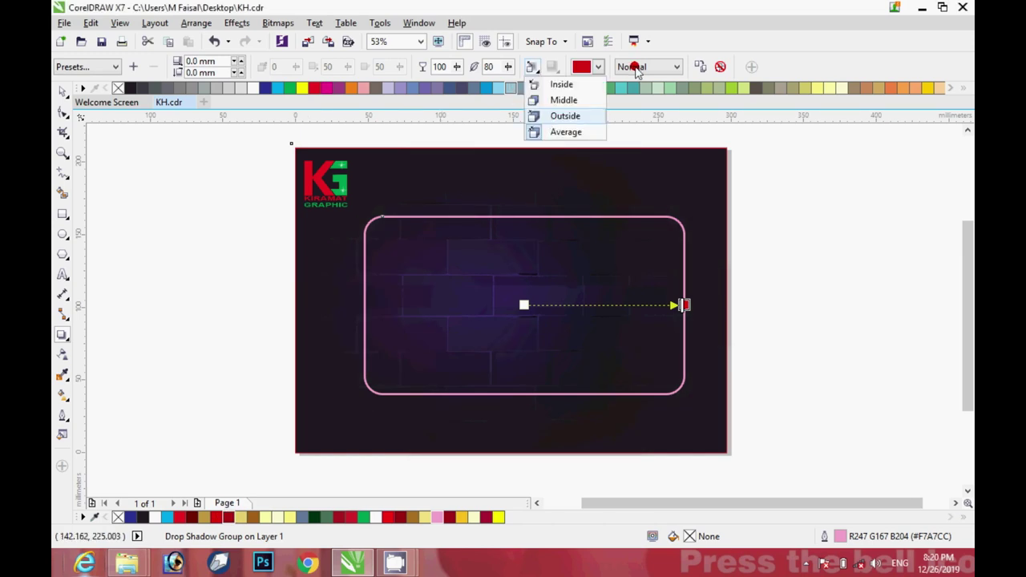
click(635, 67)
click(636, 67)
click(629, 90)
click(561, 71)
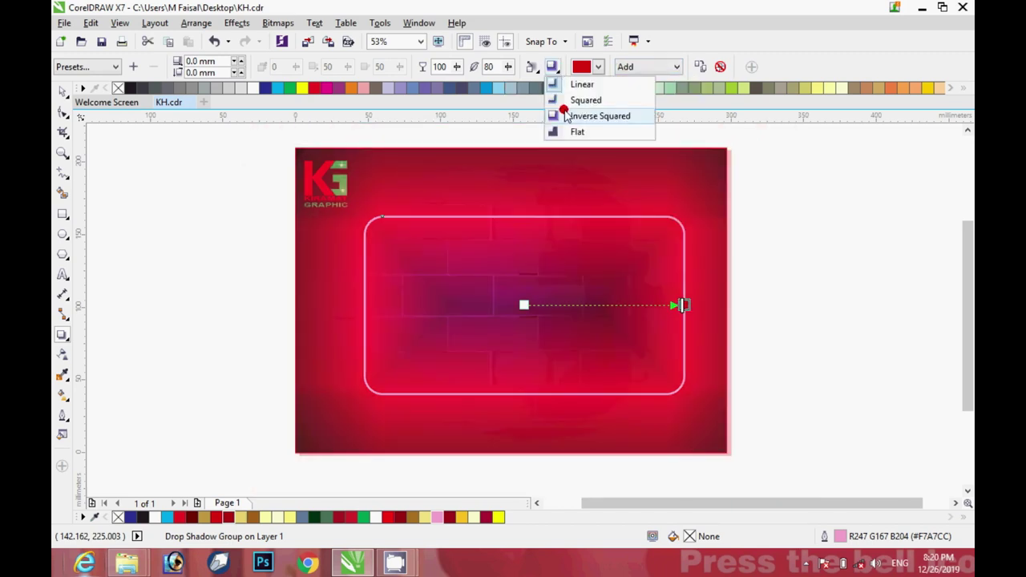
Reduce the glow's feathering to 7 and deselect the frame.
click(508, 68)
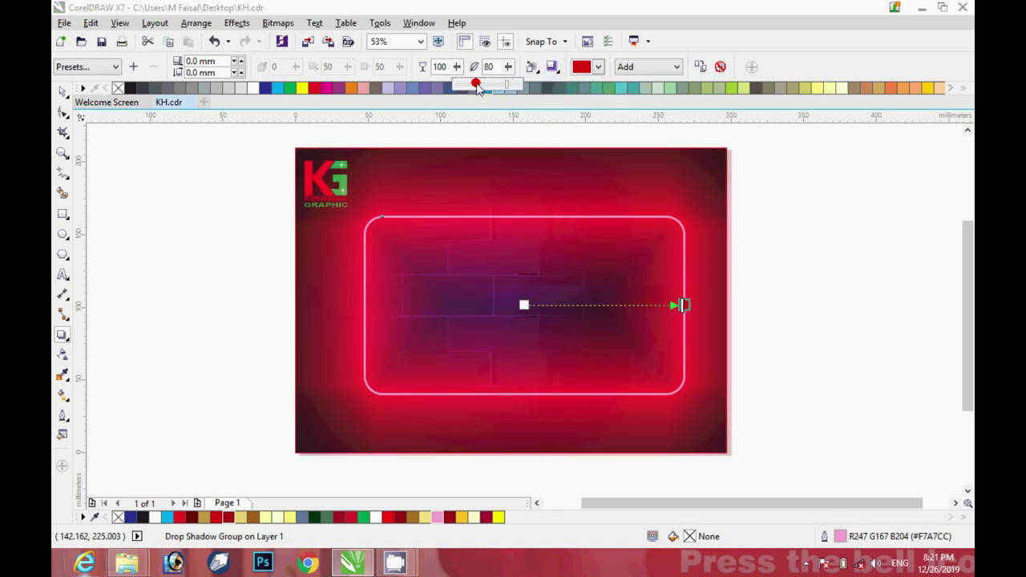
drag(476, 85, 477, 87)
click(507, 68)
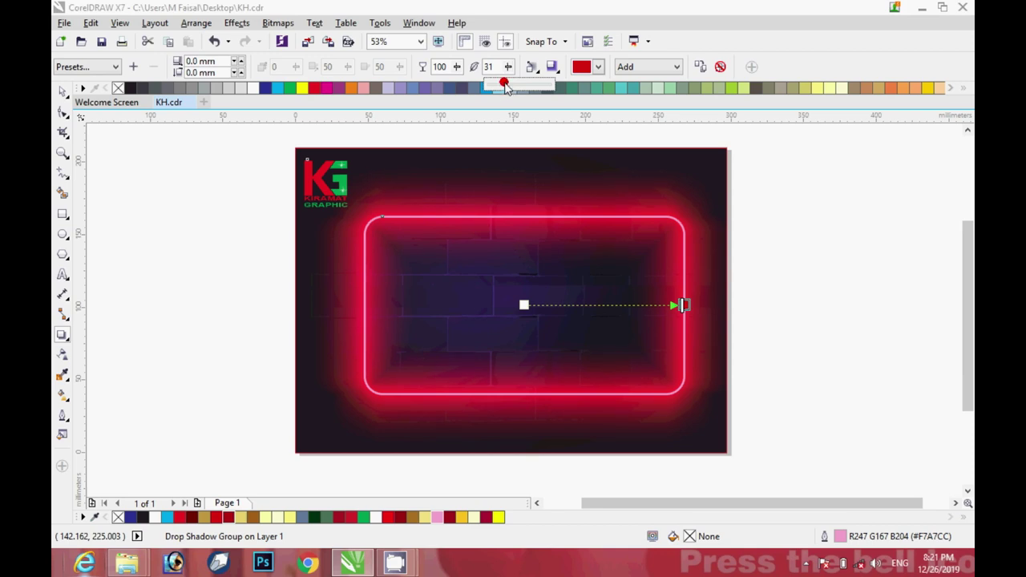
drag(498, 86, 499, 87)
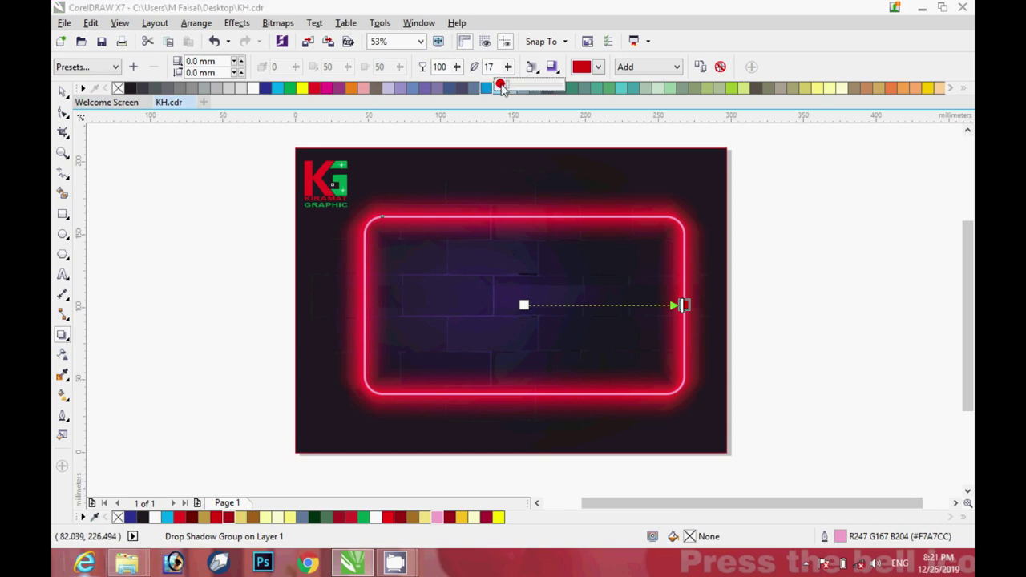
click(504, 85)
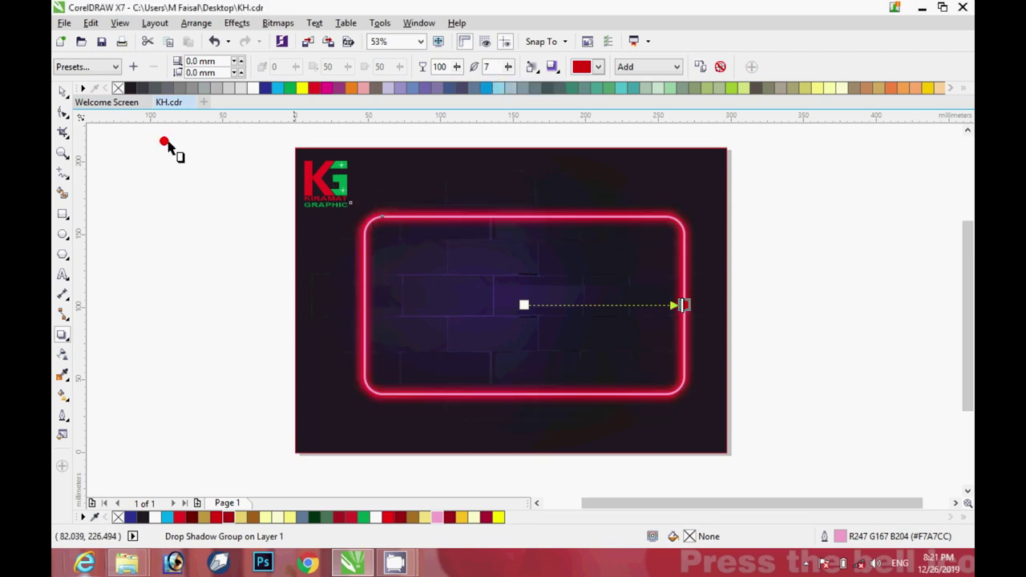
click(63, 90)
click(173, 217)
Make a scaled-down copy of the rounded rectangle, about 163 × 91 mm, centred inside the glowing frame.
scroll(578, 221, up, 5)
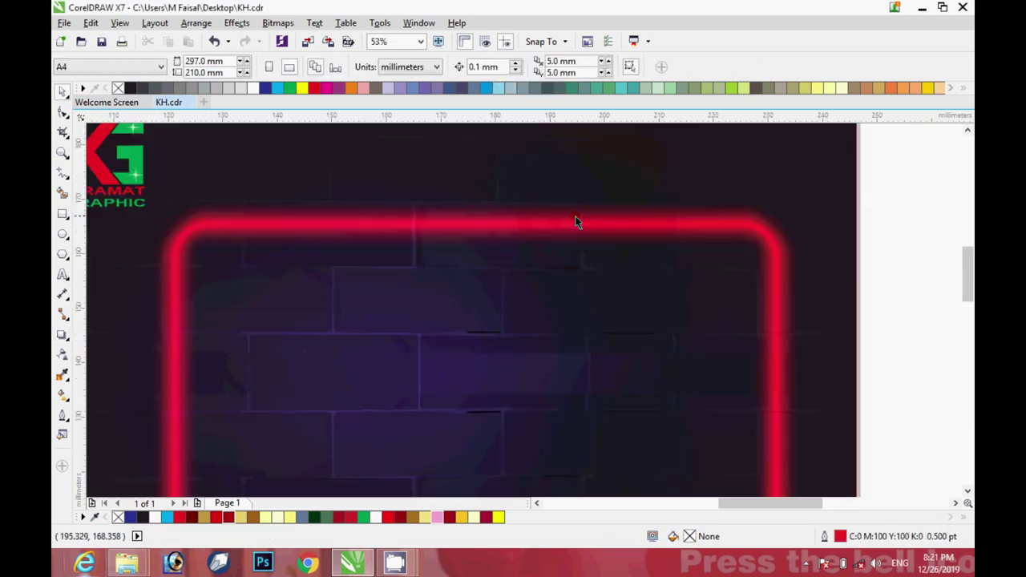
scroll(578, 265, up, 2)
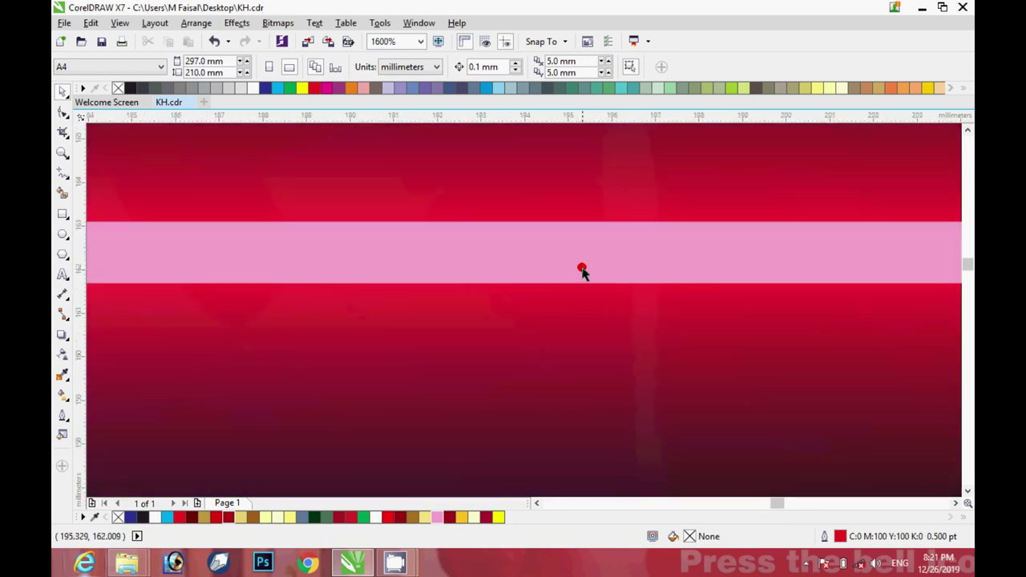
scroll(578, 265, down, 3)
scroll(579, 267, down, 3)
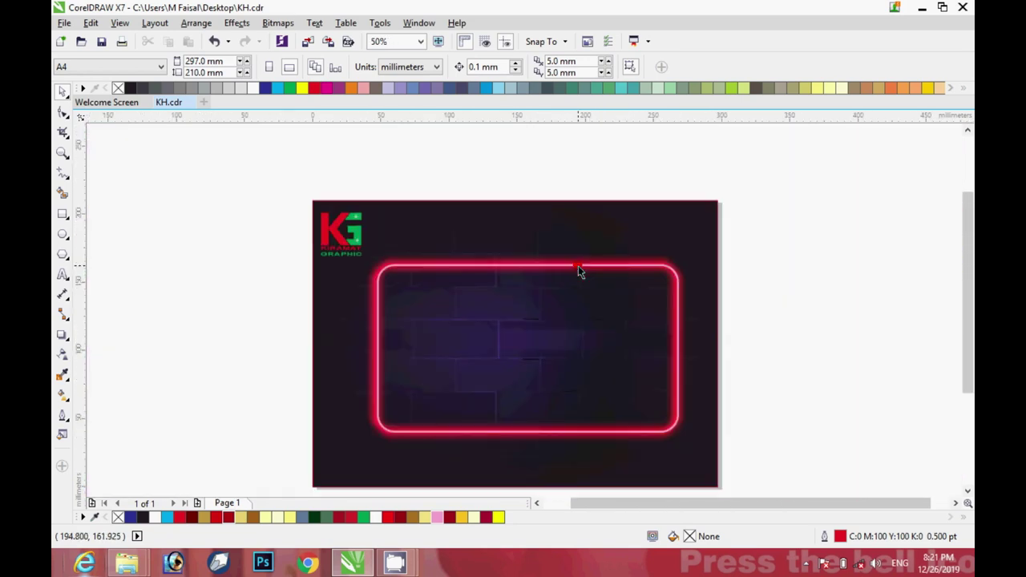
click(552, 308)
drag(684, 259, 665, 287)
Stretch the inner rounded rectangle outward on both sides to a width of about 185 mm.
scroll(652, 349, up, 1)
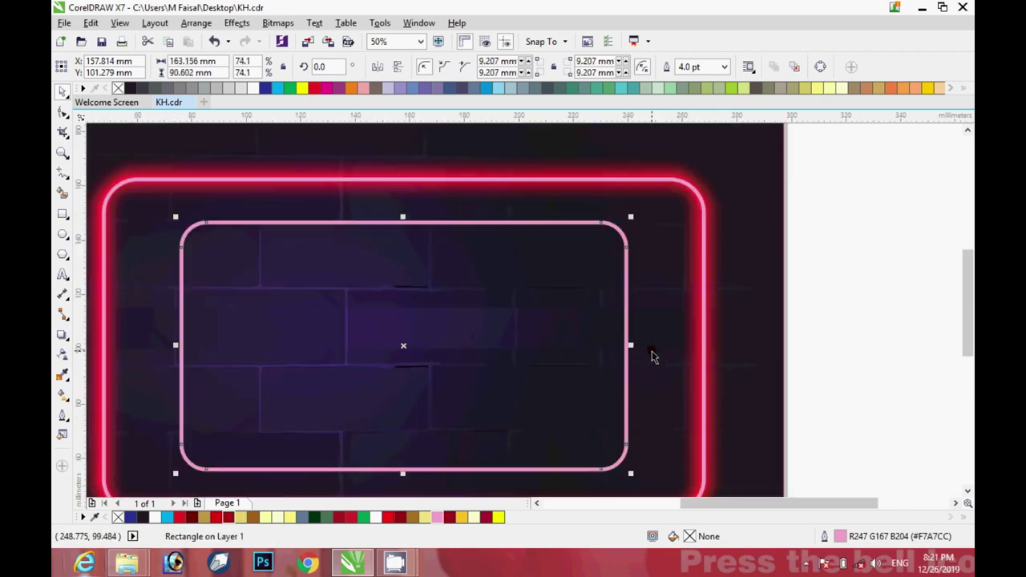
drag(628, 347, 663, 346)
drag(178, 347, 148, 347)
scroll(392, 334, down, 1)
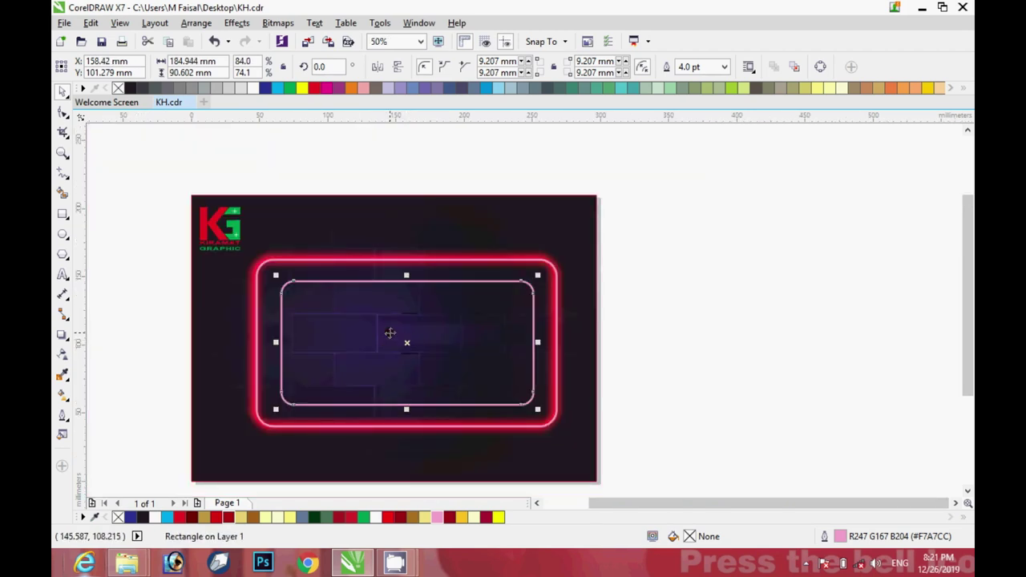
Scale the inner rounded rectangle down to about 172 × 84 mm and shift it slightly downward.
scroll(360, 348, up, 1)
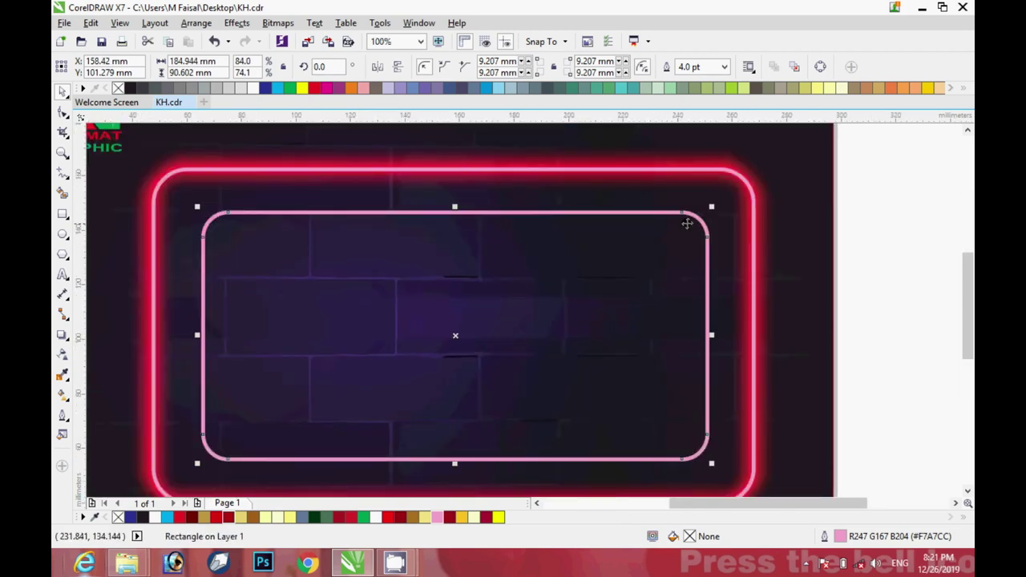
drag(711, 206, 692, 221)
drag(540, 278, 538, 284)
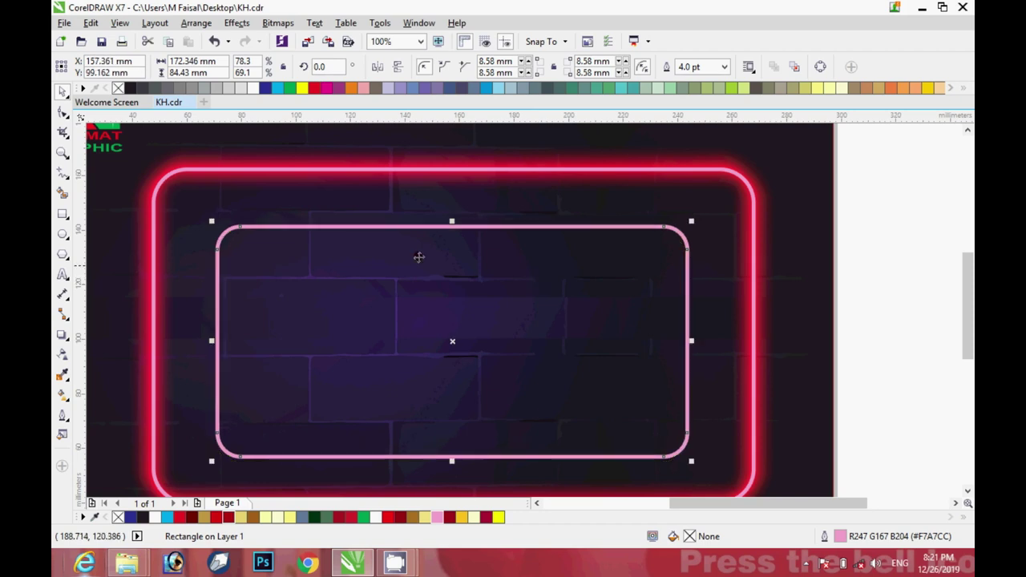
Apply a Medium Glow drop shadow to the inner rounded rectangle with feathering set to 12.
click(64, 337)
click(94, 67)
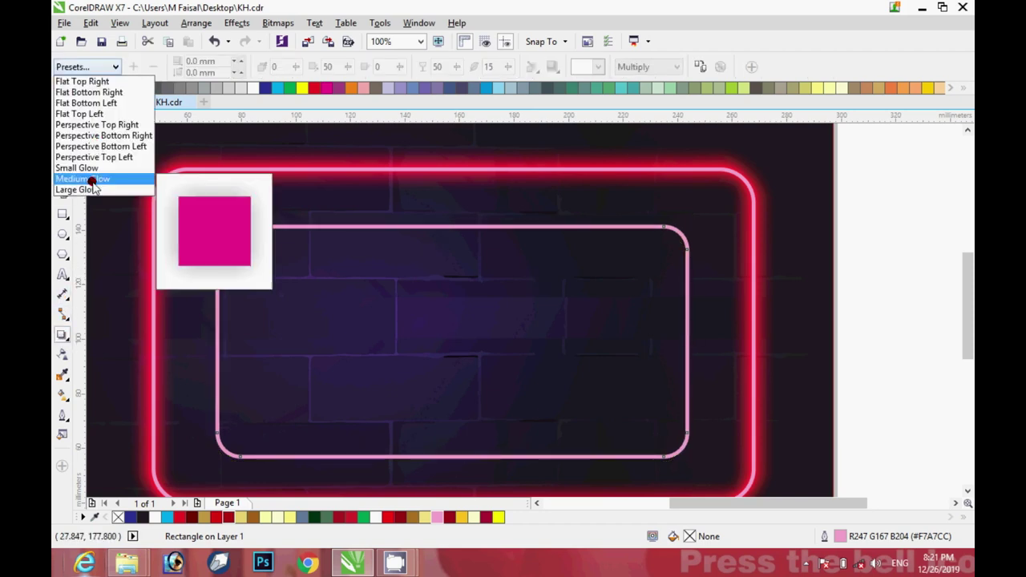
click(91, 180)
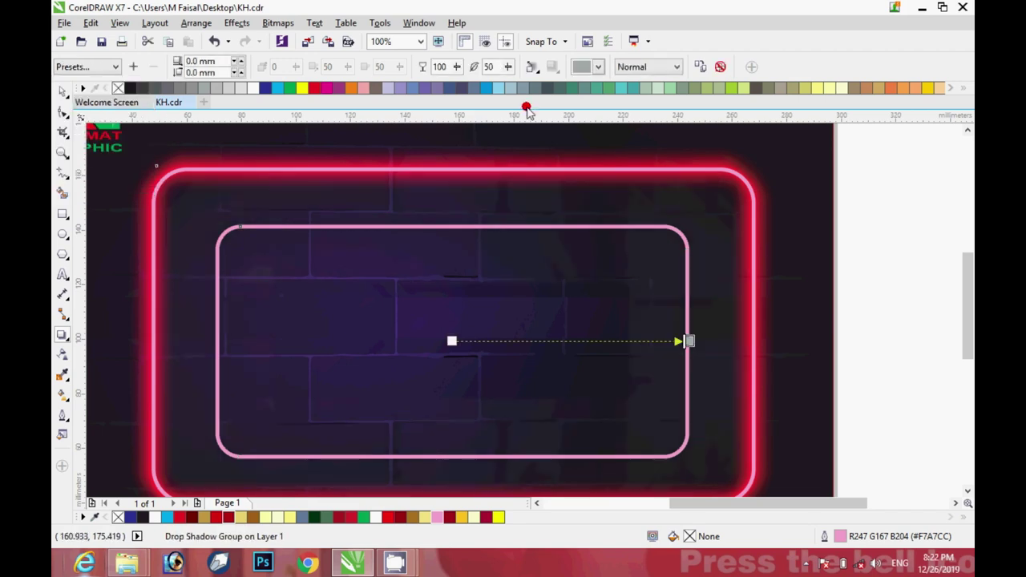
drag(509, 69, 491, 90)
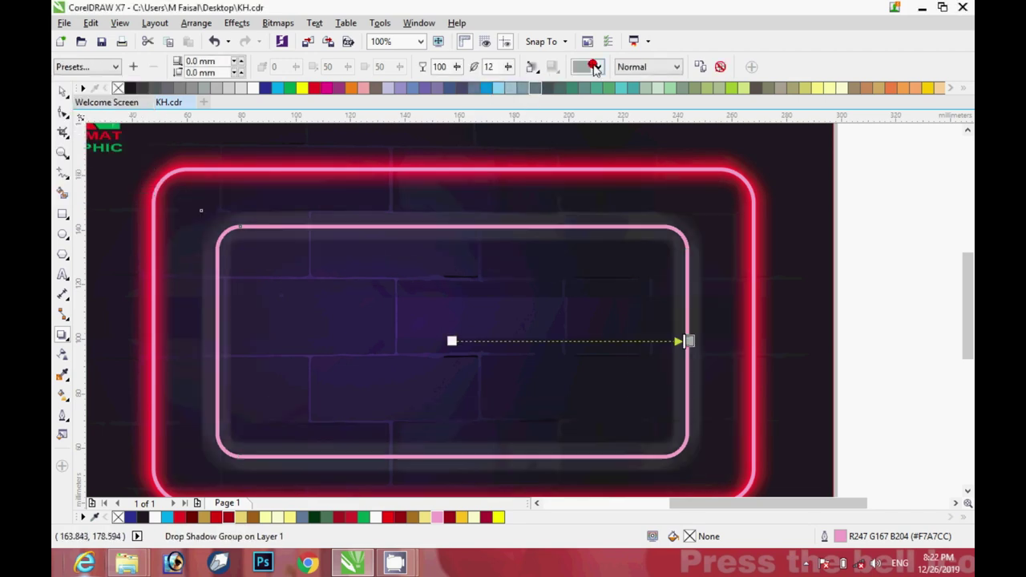
Sample red from the document palette as the inner rectangle's glow colour.
click(597, 68)
click(582, 177)
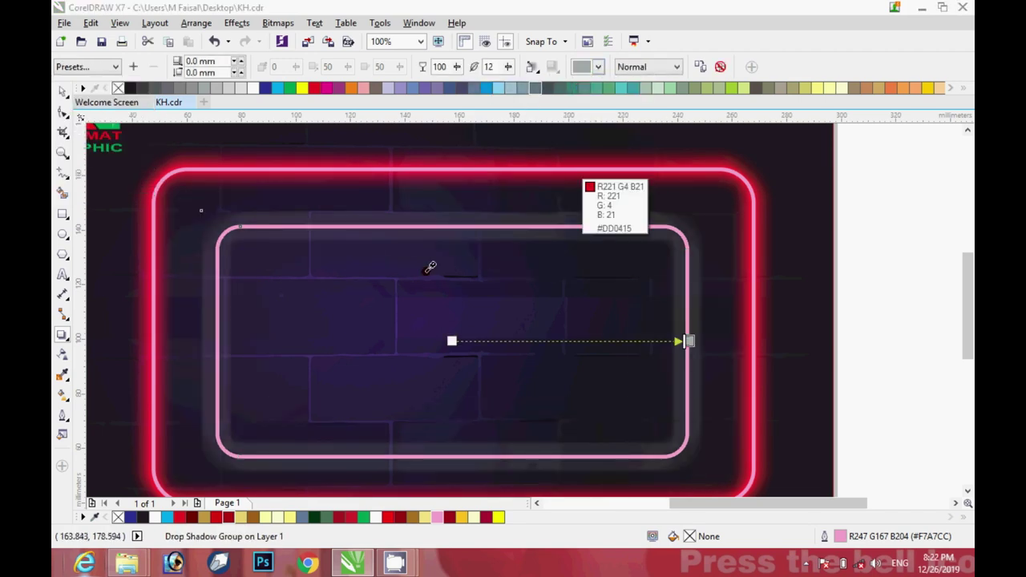
click(212, 520)
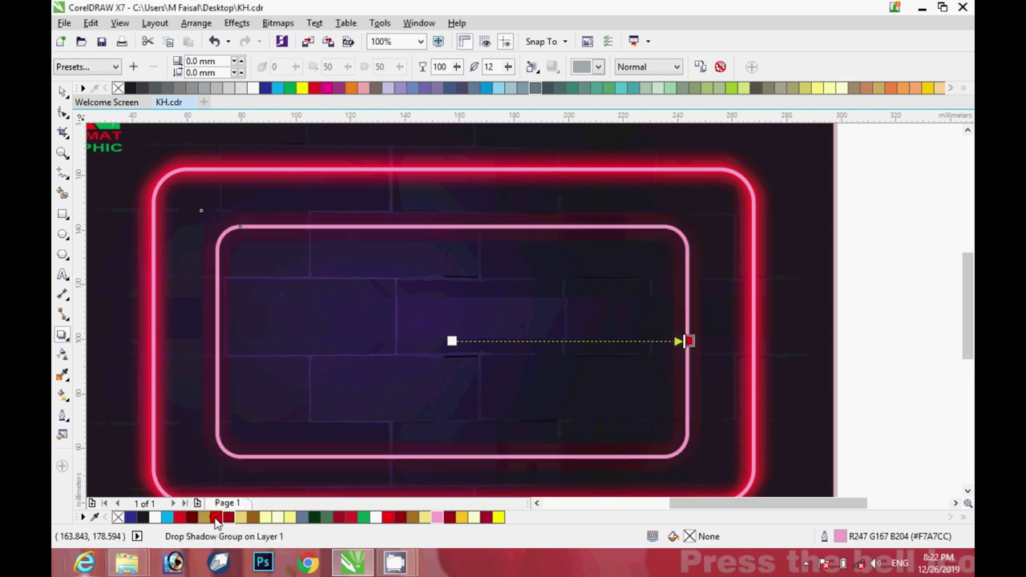
Refine the inner rectangle's red glow: feathering 11, Outside direction and Inverse Squared edges.
click(509, 70)
click(531, 66)
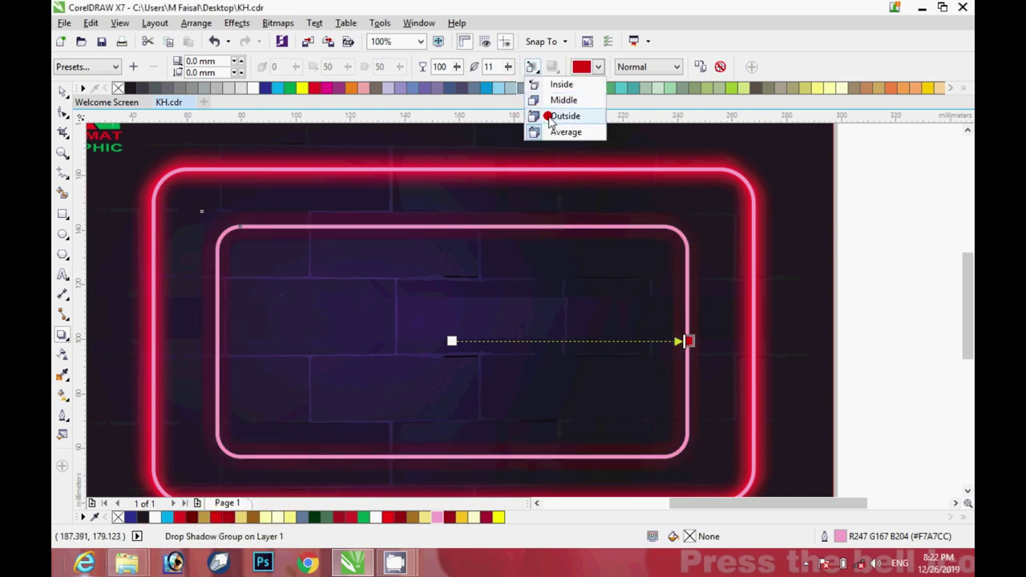
click(564, 116)
click(565, 68)
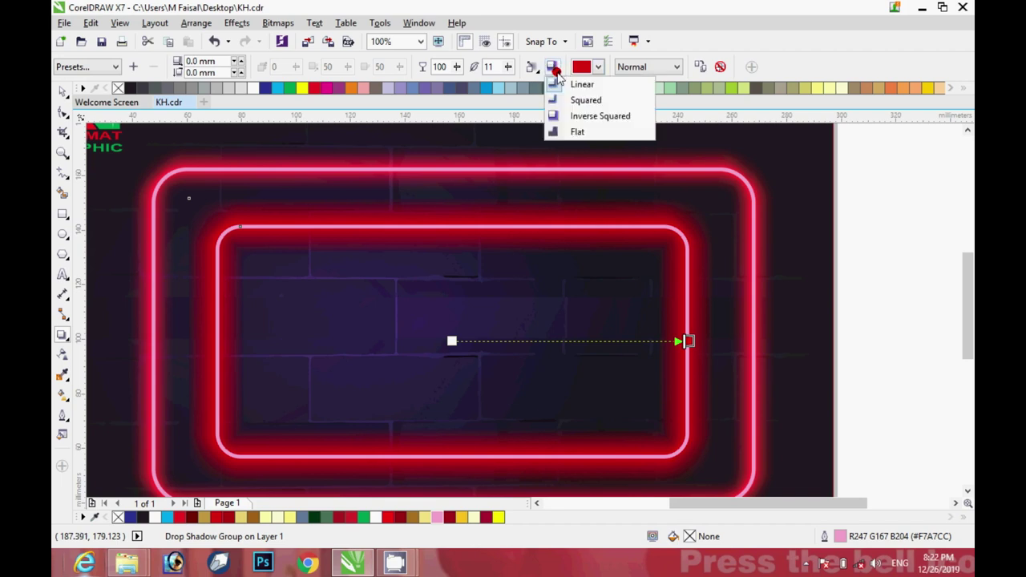
click(561, 99)
click(555, 69)
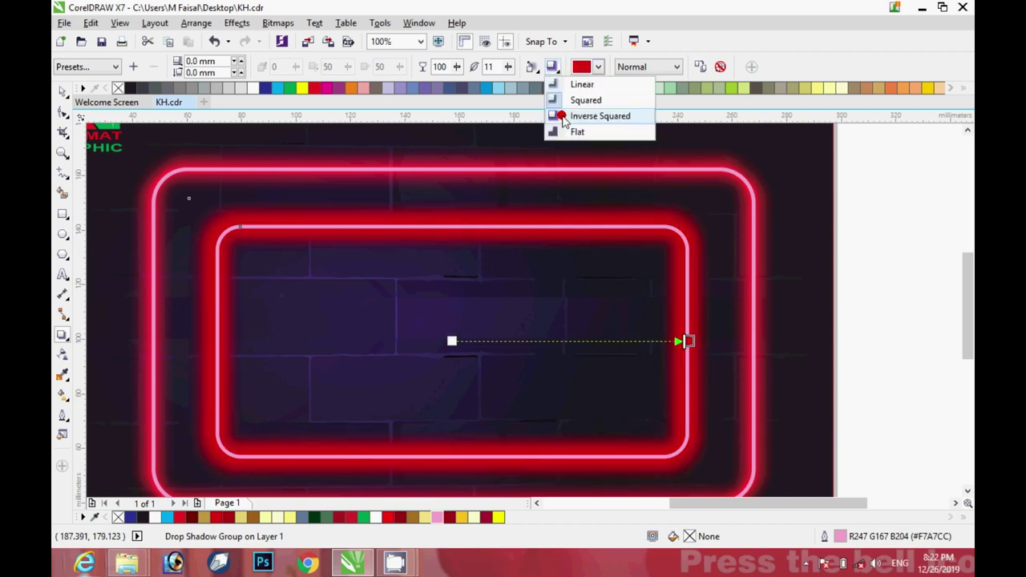
click(564, 117)
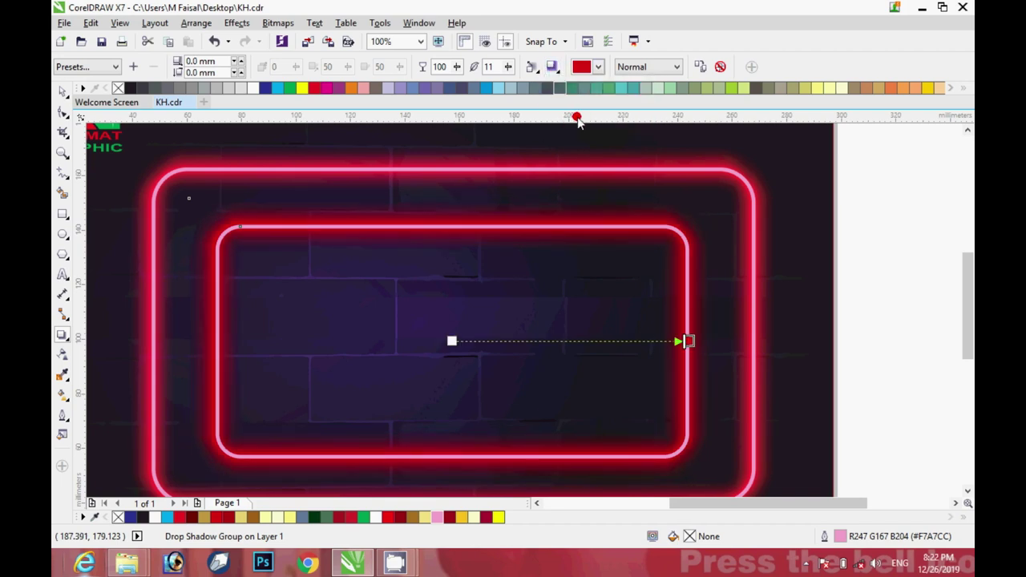
click(63, 91)
Try shifting the inner rounded rectangle slightly up and to the left inside the outer frame.
scroll(515, 275, down, 2)
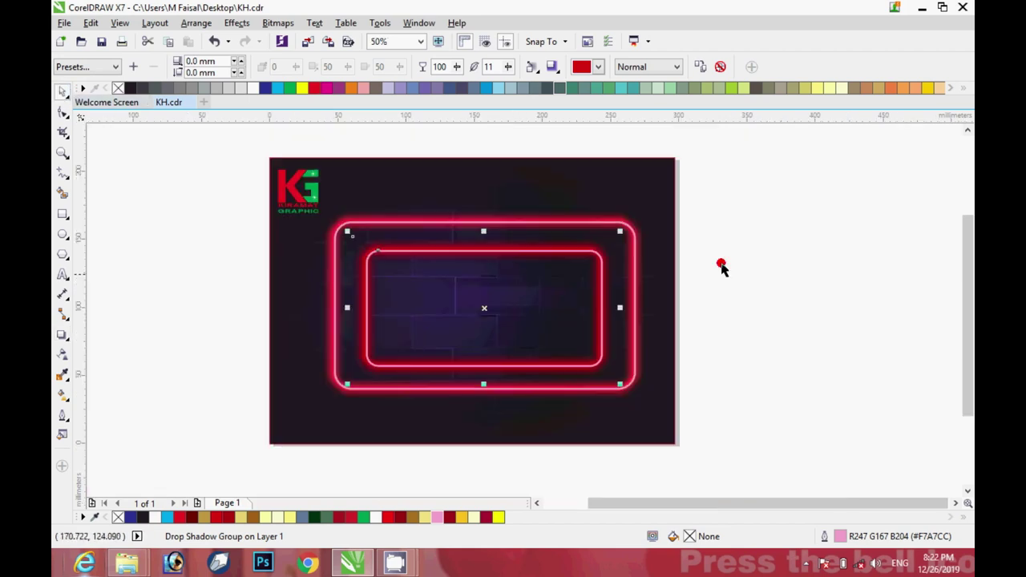
click(499, 253)
drag(480, 249, 474, 245)
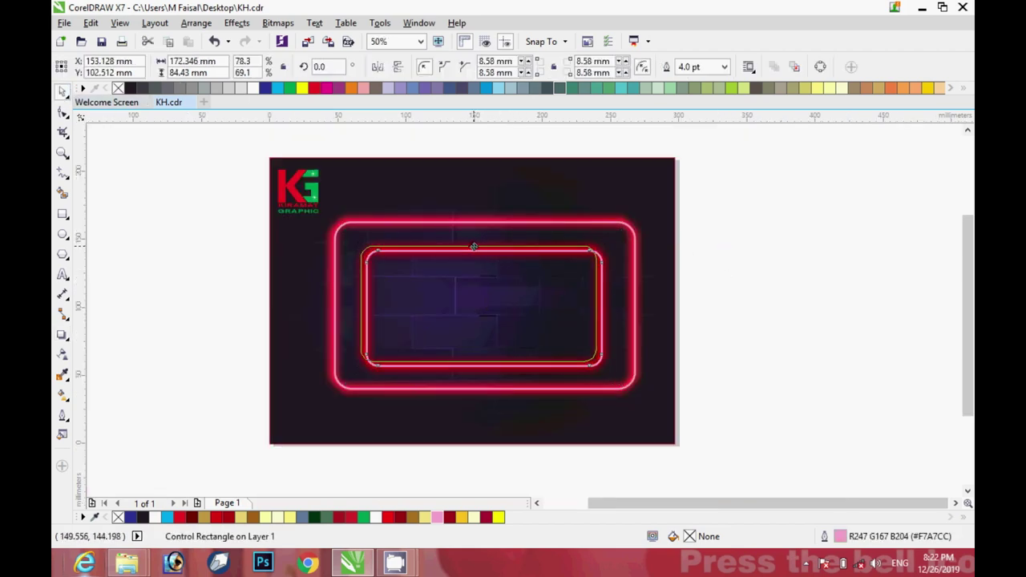
drag(533, 275, 537, 282)
click(678, 256)
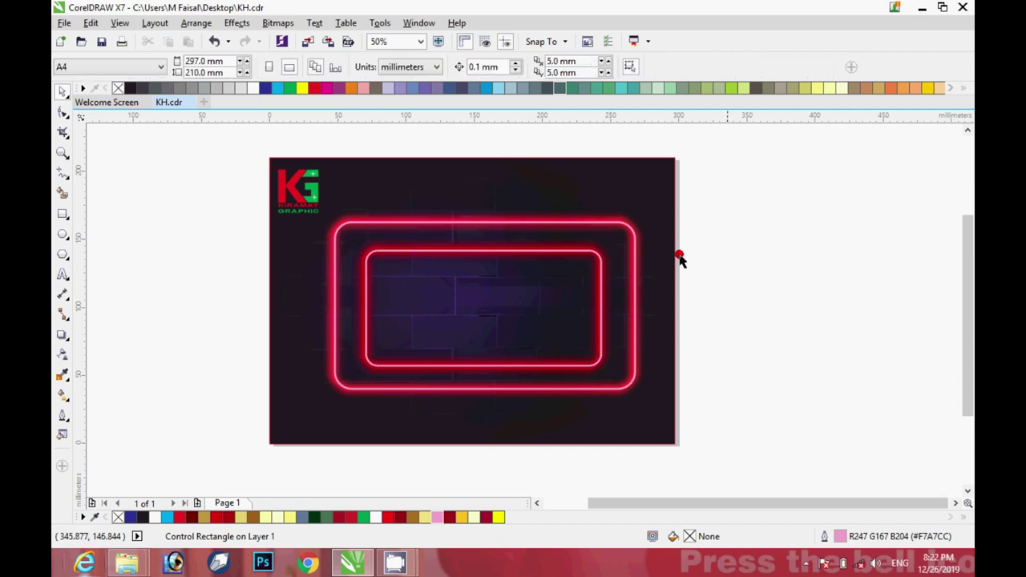
Shift the inner rounded rectangle slightly up and left, centring it at about X 155 mm, Y 101.7 mm.
scroll(522, 252, up, 2)
scroll(522, 252, up, 2)
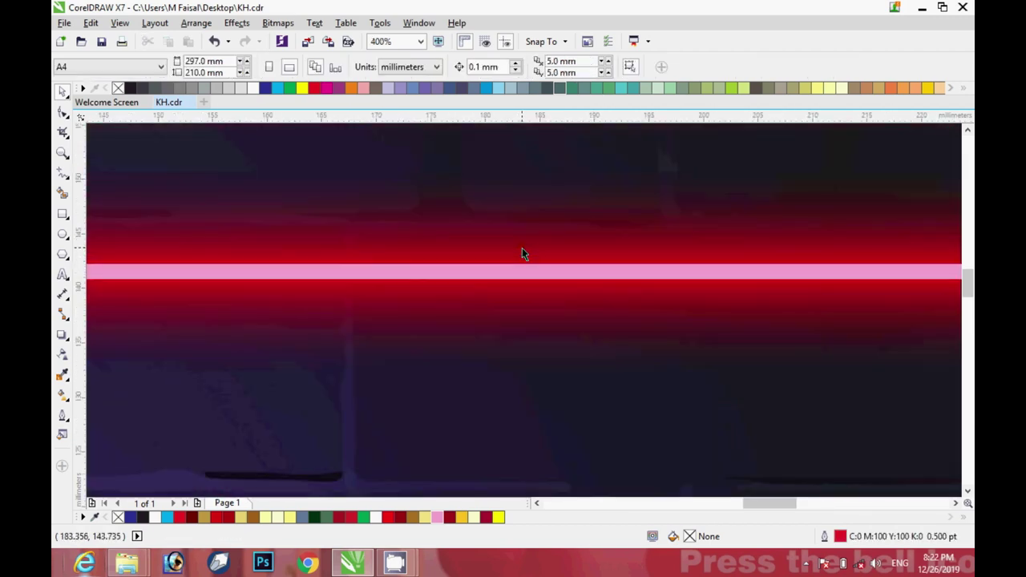
scroll(522, 252, down, 2)
scroll(522, 252, down, 1)
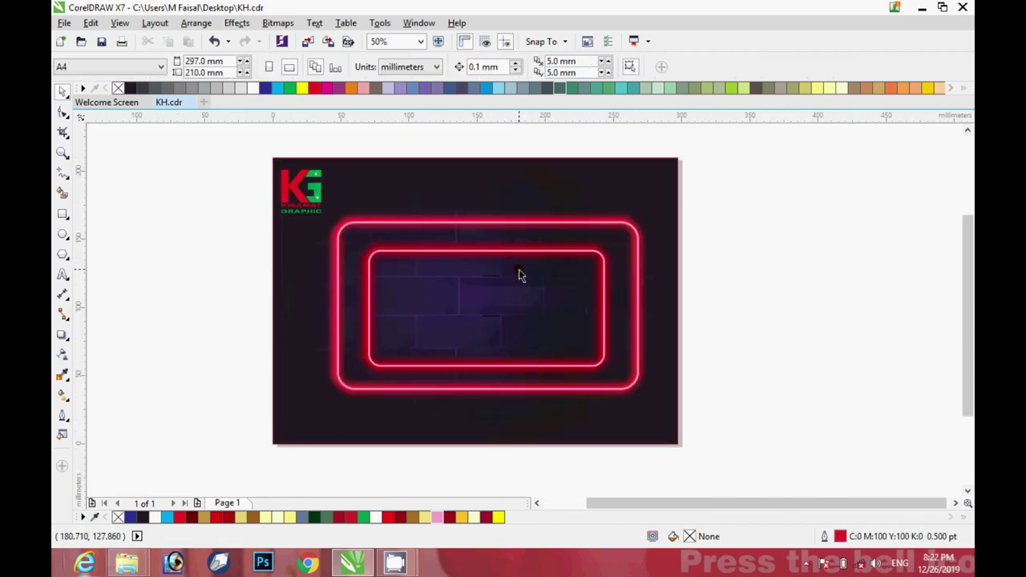
scroll(519, 275, up, 1)
click(305, 252)
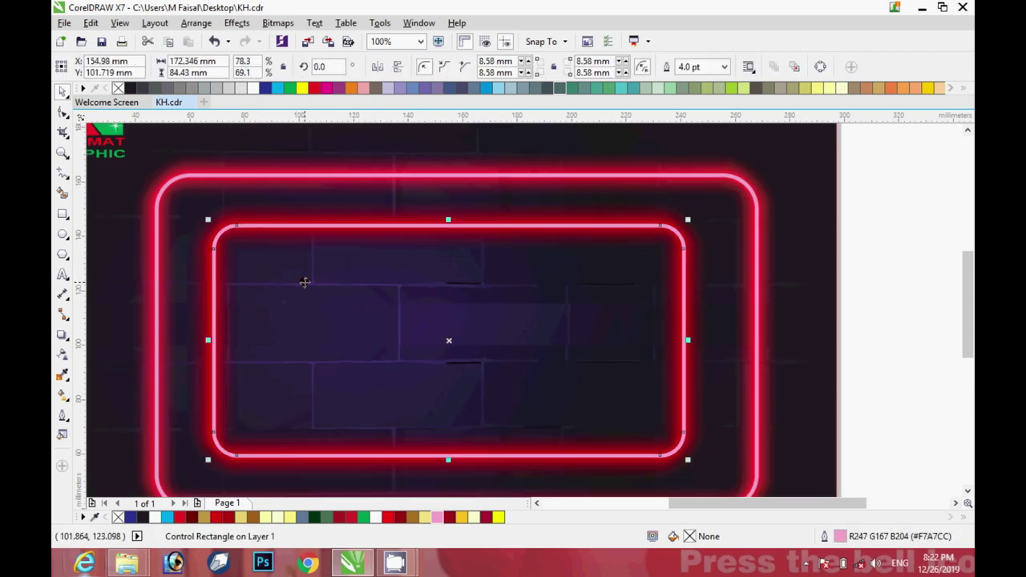
click(878, 200)
Draw an ellipse about 14.6 × 15.1 mm between the frames' upper-right corners, with a concentric copy about 6.2 × 6.5 mm inside it.
click(63, 235)
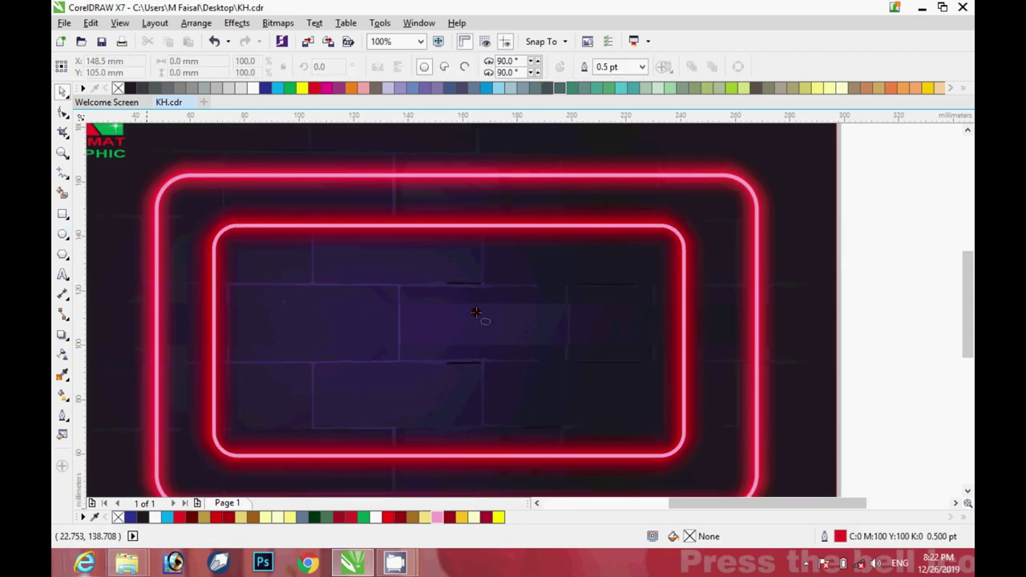
mouse_move(698, 194)
mouse_down()
mouse_move(733, 247)
mouse_move(745, 244)
mouse_move(722, 218)
mouse_move(713, 223)
mouse_move(725, 214)
mouse_up()
key(space)
scroll(733, 222, up, 1)
drag(746, 169, 724, 192)
click(738, 186)
key(ctrl+z)
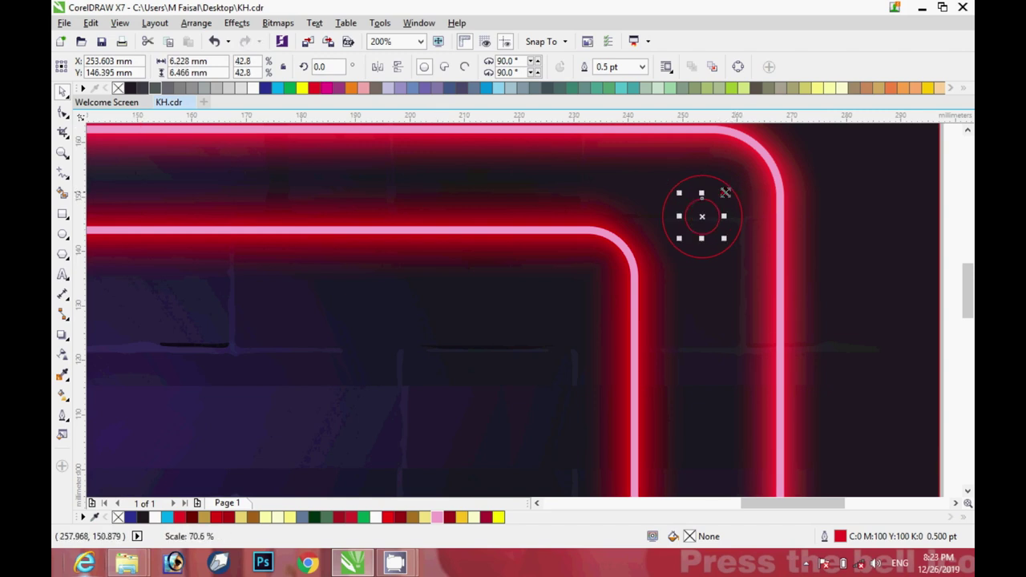
Fill and outline the outer circle in golden yellow R255 G193 B34 and the inner circle in pale yellow C4 M4 Y60 K1.
click(953, 206)
click(735, 209)
click(461, 518)
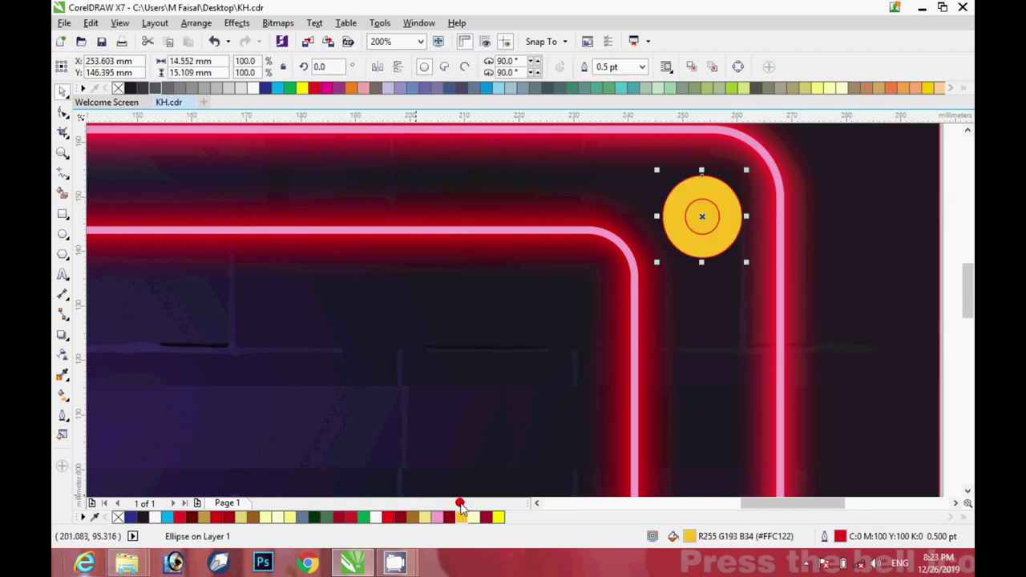
scroll(748, 390, up, 3)
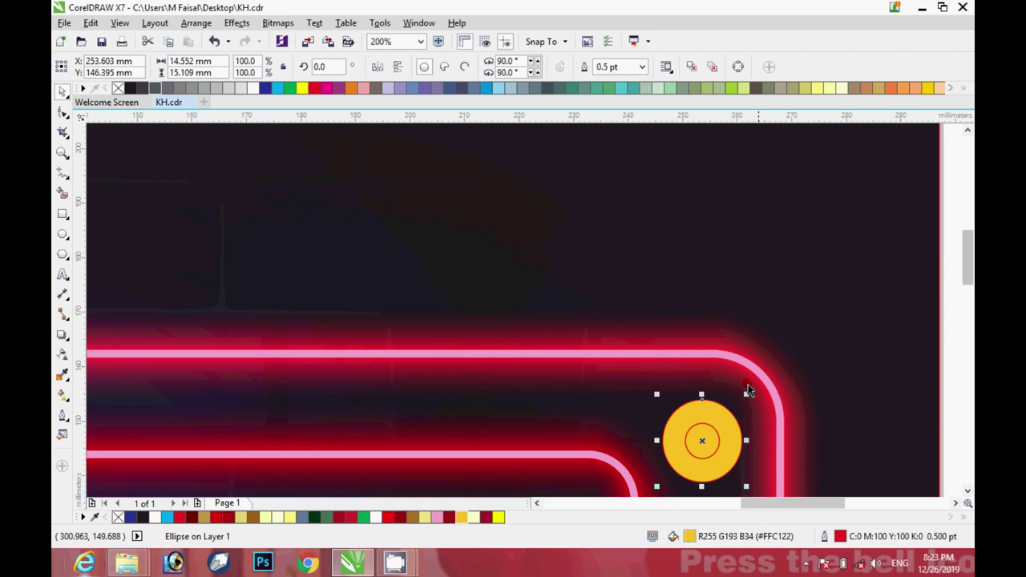
click(882, 357)
click(719, 435)
click(424, 518)
click(424, 518)
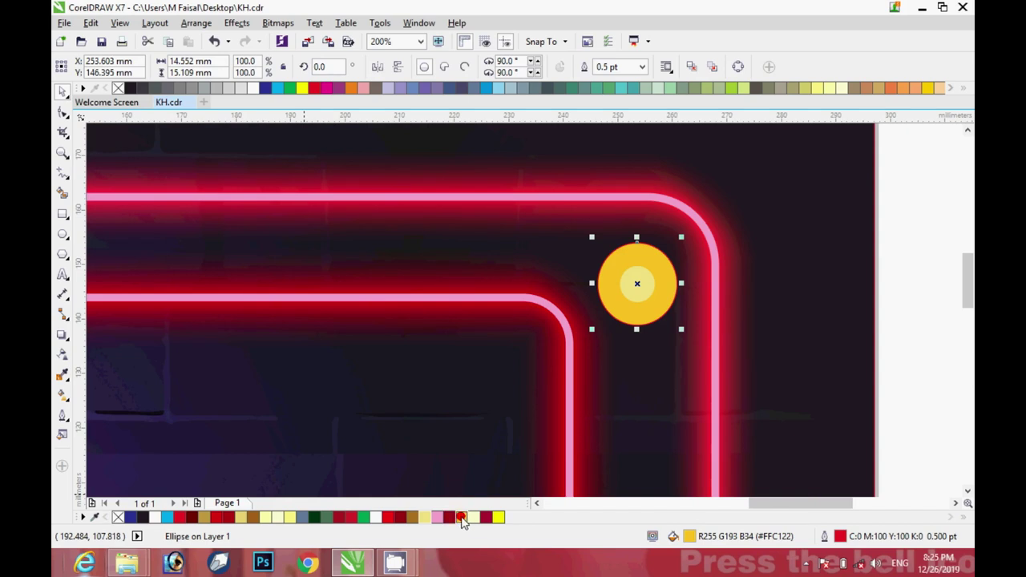
right_click(463, 518)
Apply a Large Glow drop shadow to the outer circle and sample golden yellow from the document palette as its colour.
click(63, 335)
click(70, 66)
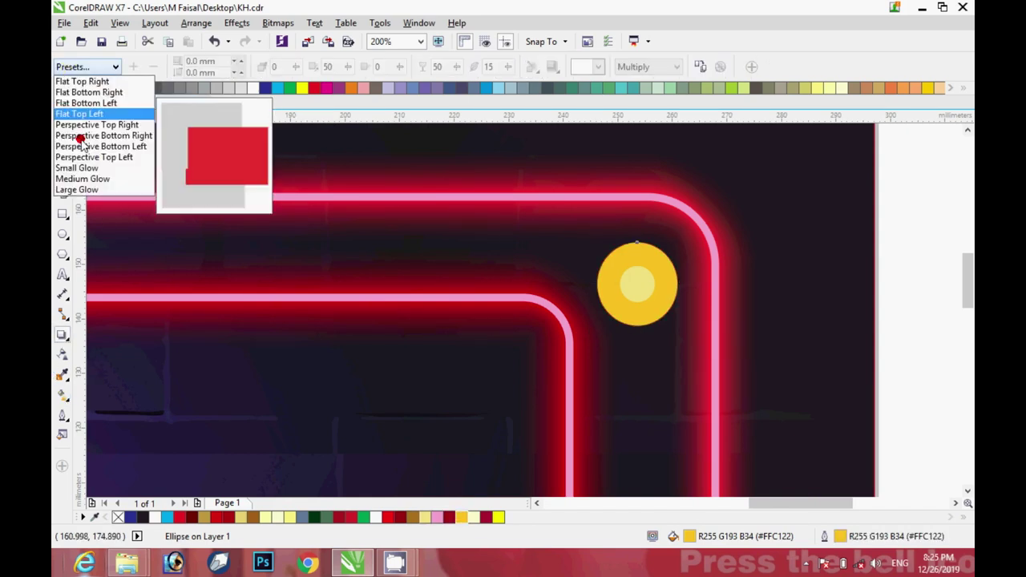
click(77, 190)
click(114, 67)
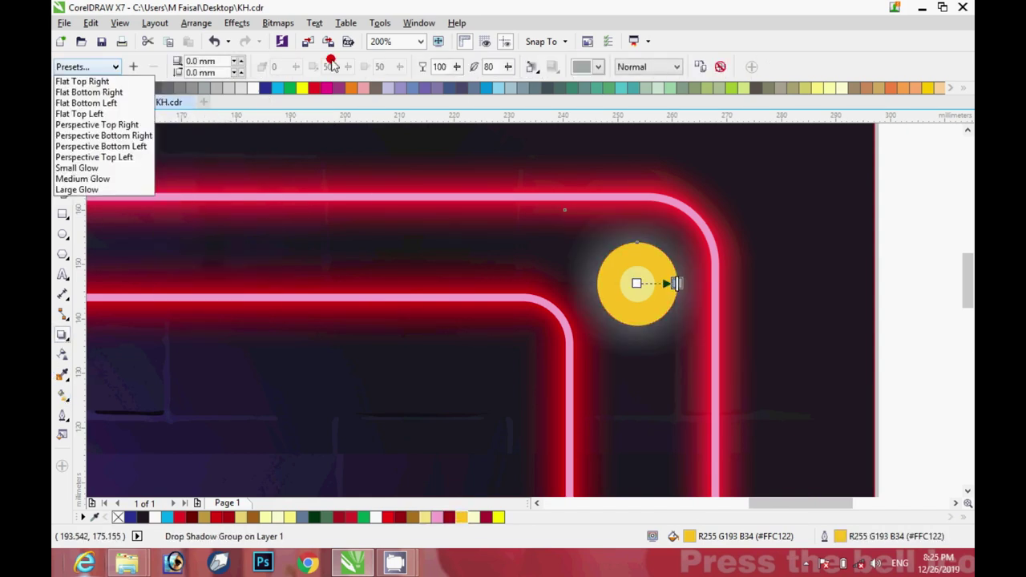
click(581, 70)
click(581, 71)
click(578, 174)
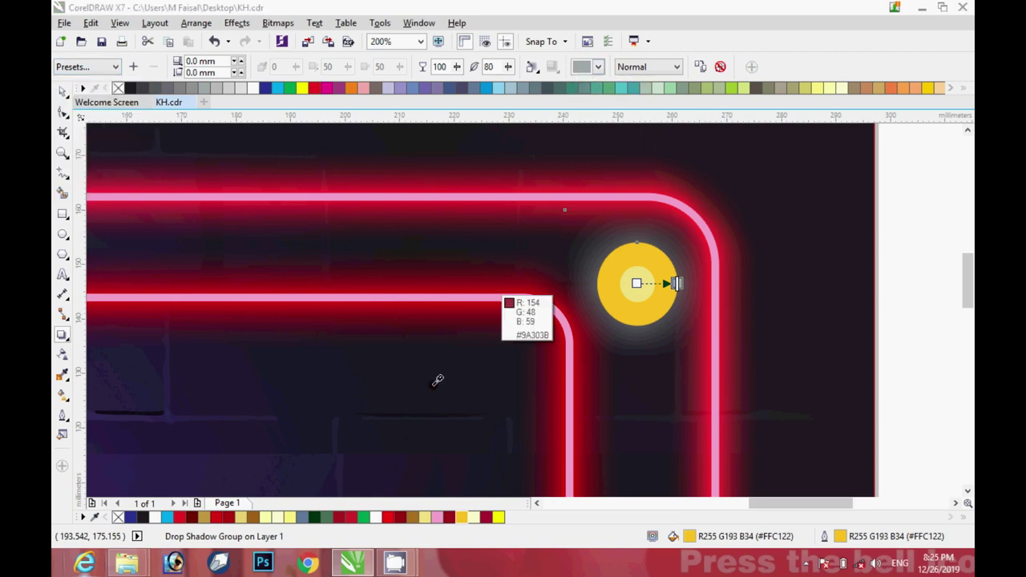
click(463, 517)
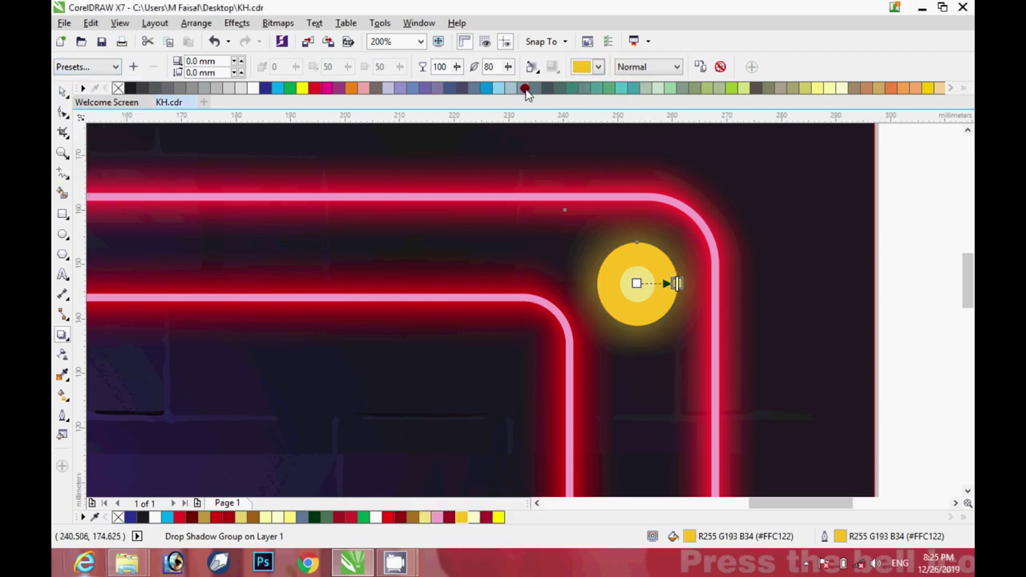
Set the outer circle's glow to Outside direction, Squared edges and feathering 34.
click(531, 69)
click(535, 111)
mouse_move(511, 71)
mouse_down()
mouse_move(490, 81)
mouse_move(503, 86)
mouse_move(505, 106)
mouse_move(511, 86)
mouse_up()
click(565, 71)
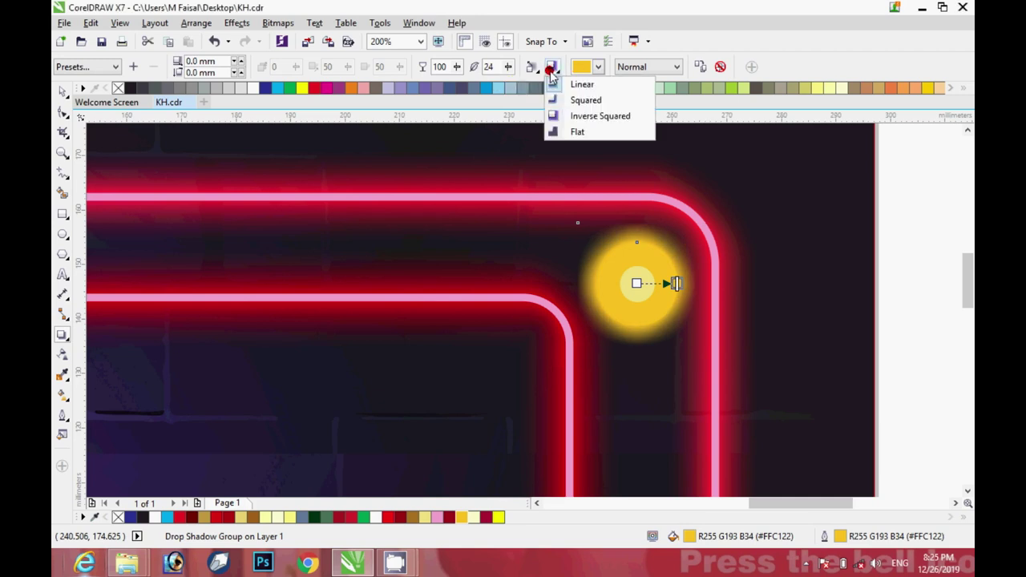
click(557, 99)
click(559, 71)
click(564, 97)
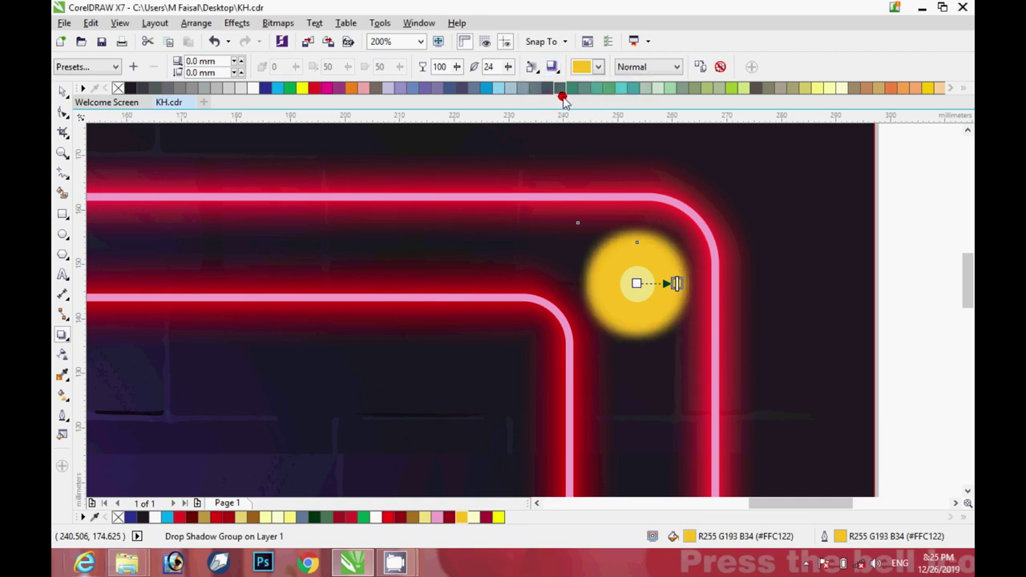
click(535, 67)
click(536, 100)
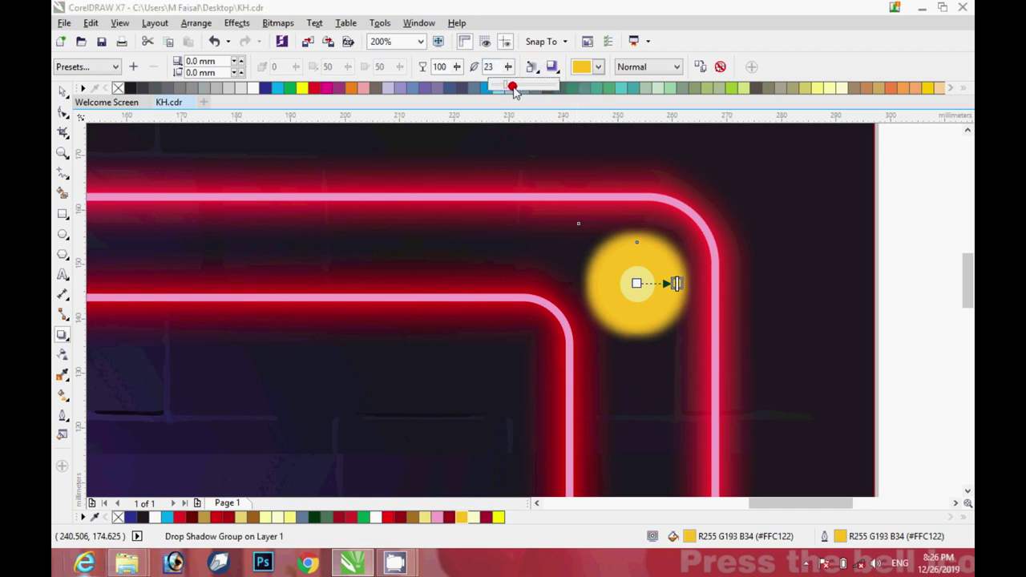
click(532, 67)
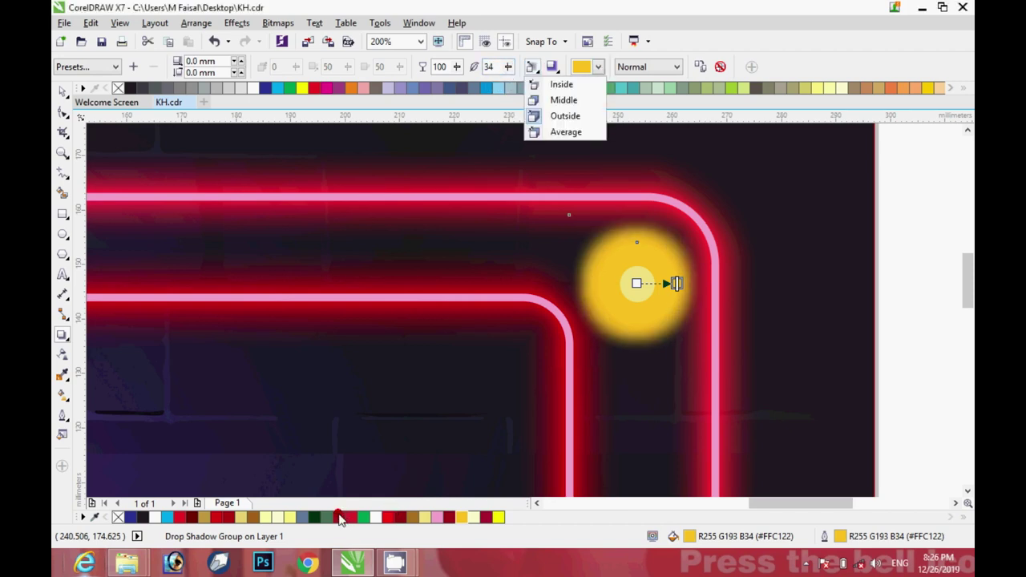
Change the outer circle's outline to Pale Yellow.
right_click(278, 519)
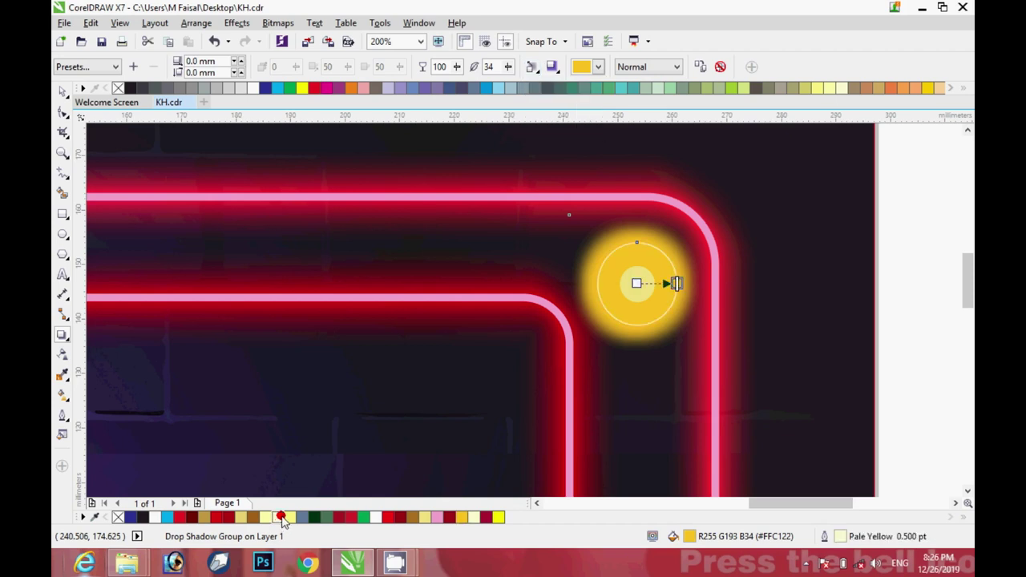
key(F3)
click(62, 92)
click(722, 249)
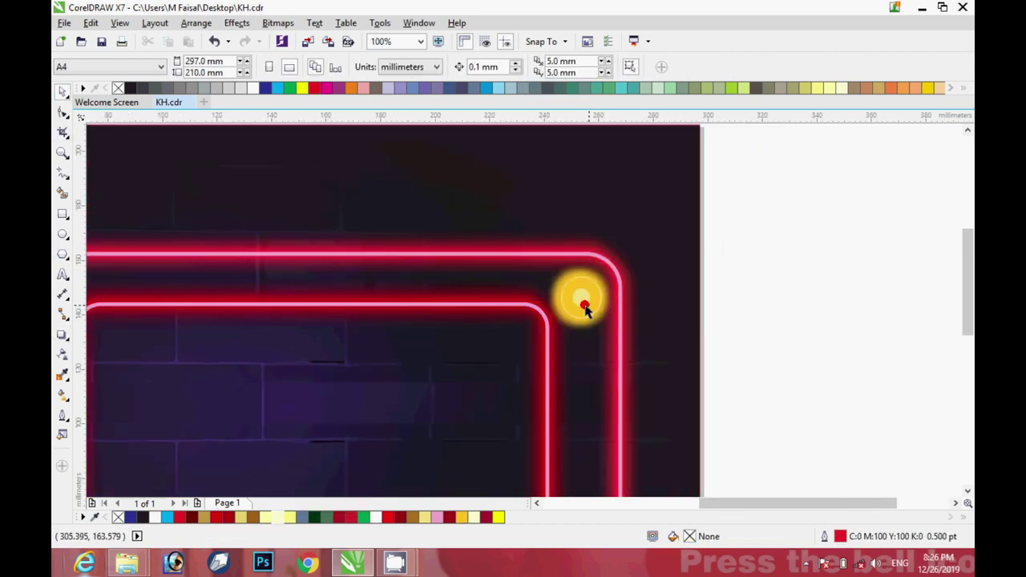
Apply a Large Glow drop shadow to the small inner circle and sample white from the document palette as its colour.
click(585, 308)
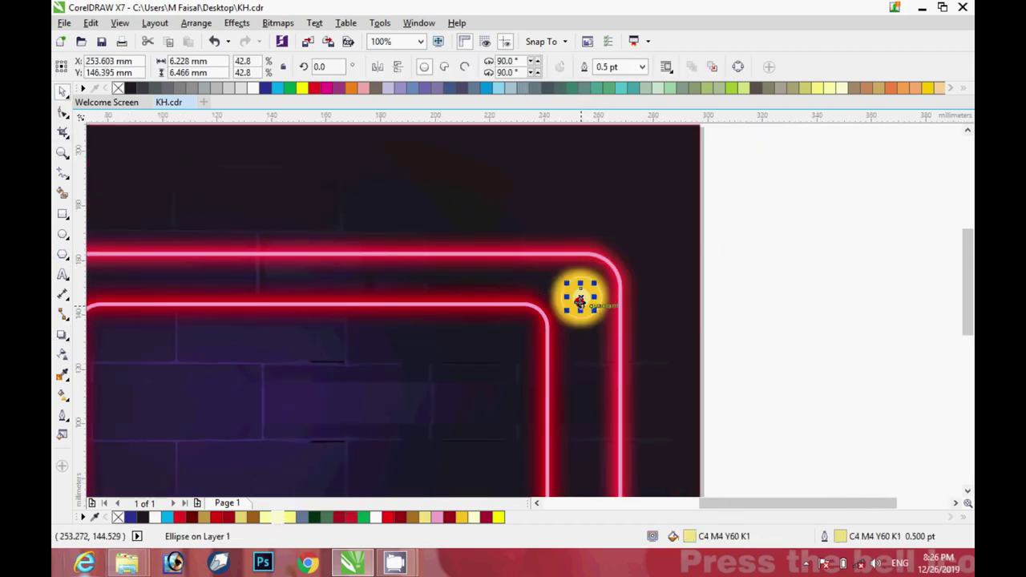
click(67, 342)
click(105, 68)
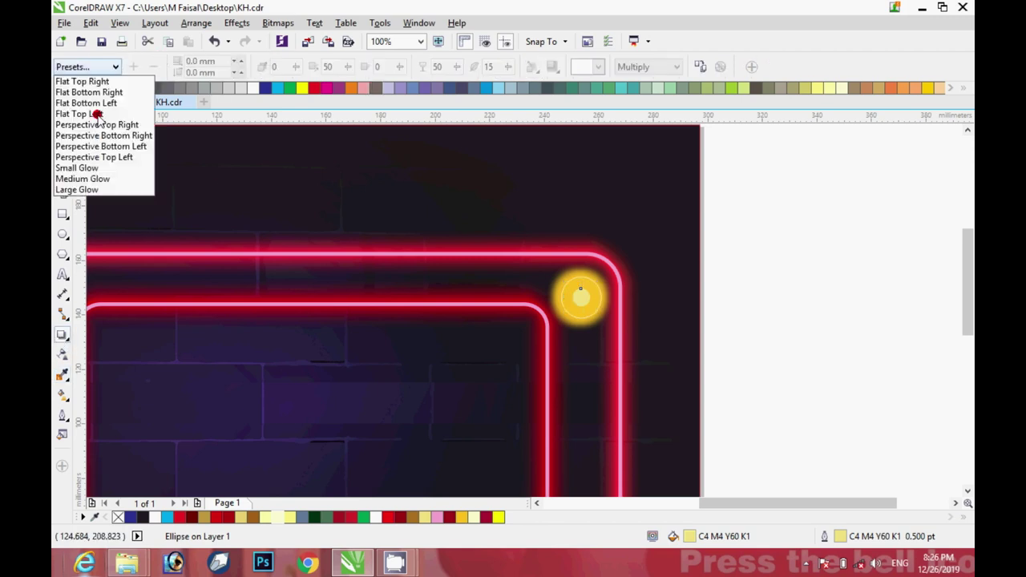
click(80, 179)
click(86, 67)
click(73, 190)
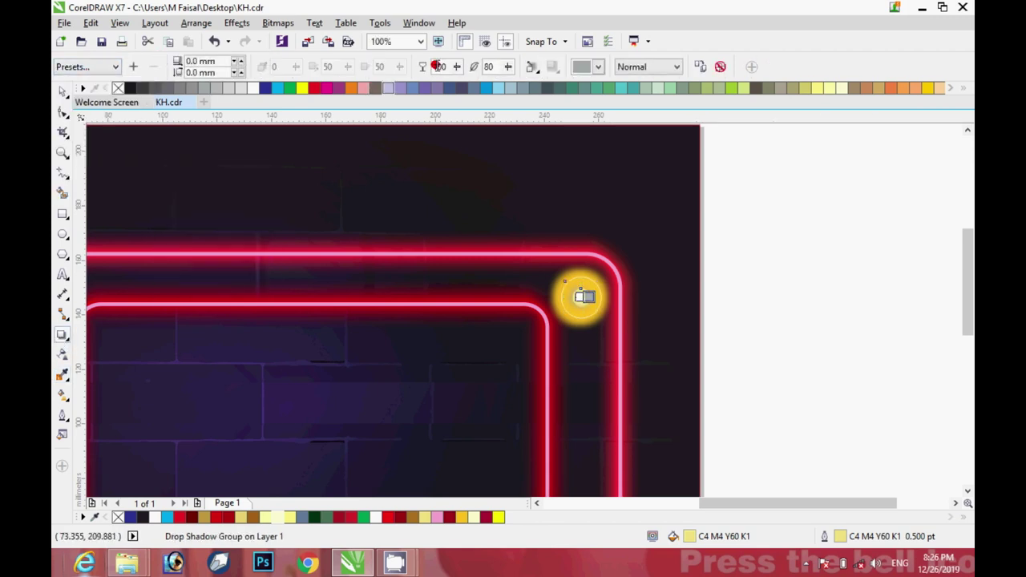
click(580, 67)
click(576, 177)
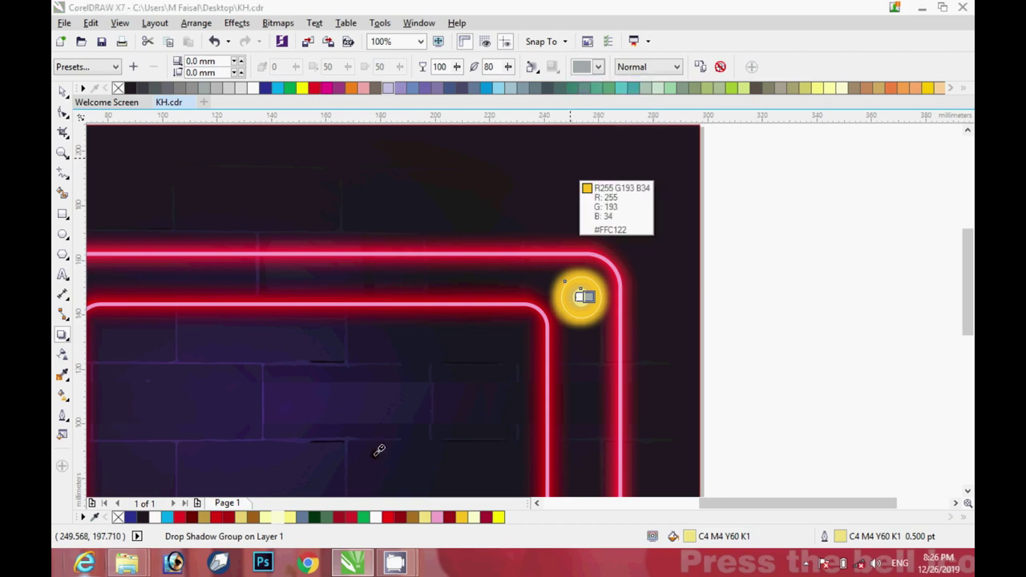
click(380, 517)
Set the inner circle's white glow to Outside direction, Squared edges and feathering 59.
click(530, 67)
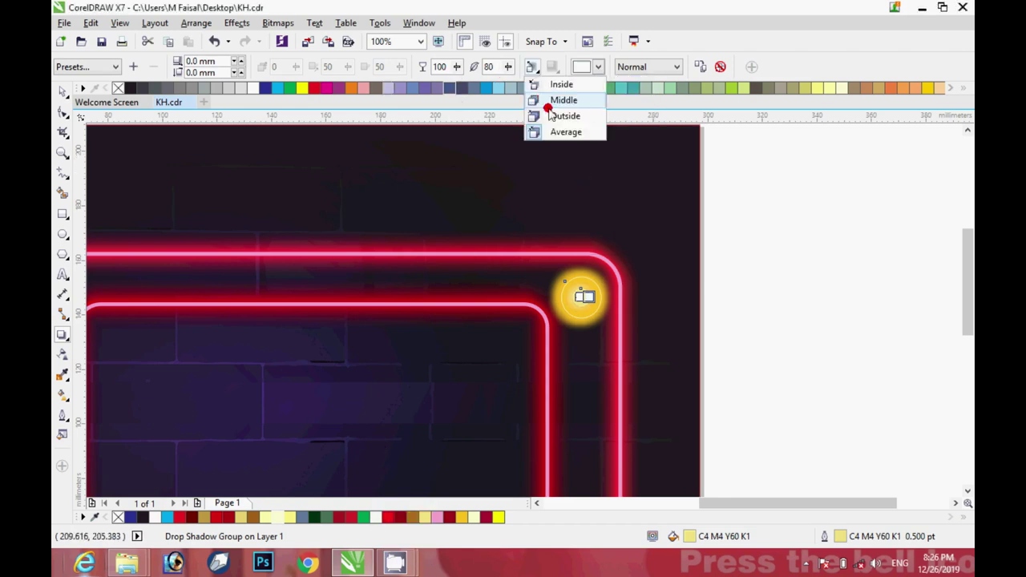
click(566, 115)
click(551, 67)
click(557, 105)
click(490, 89)
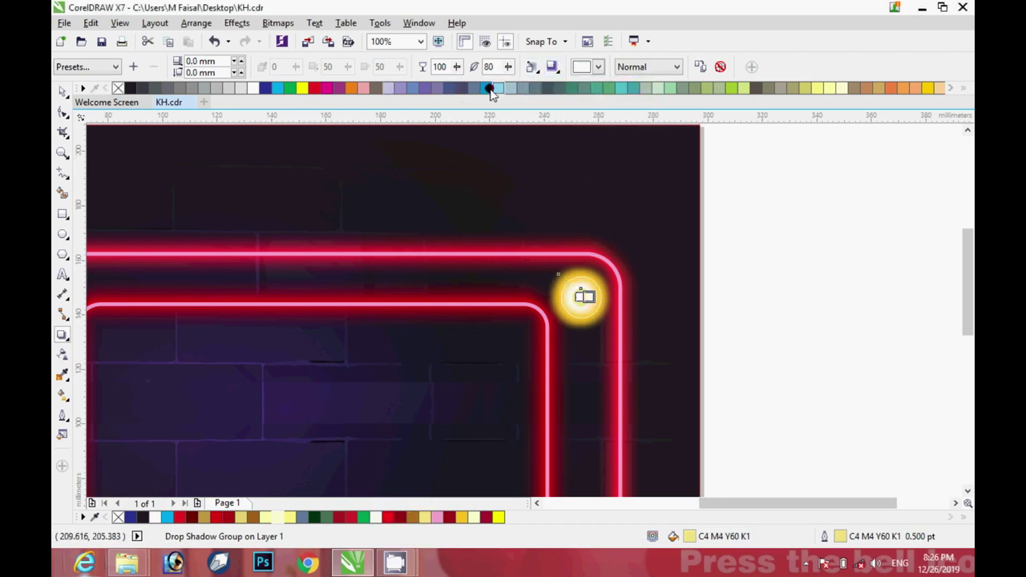
drag(509, 67, 498, 87)
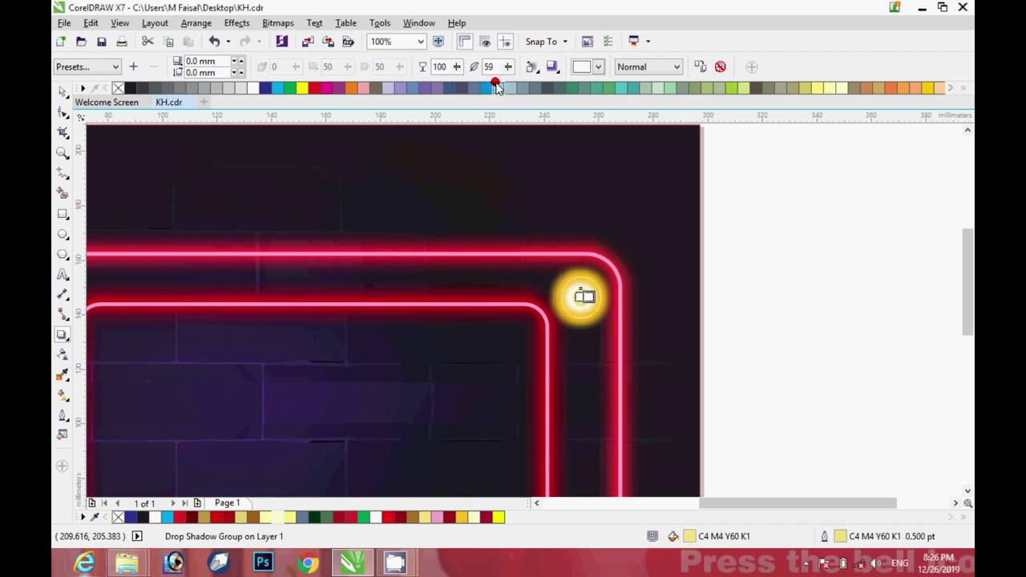
click(752, 246)
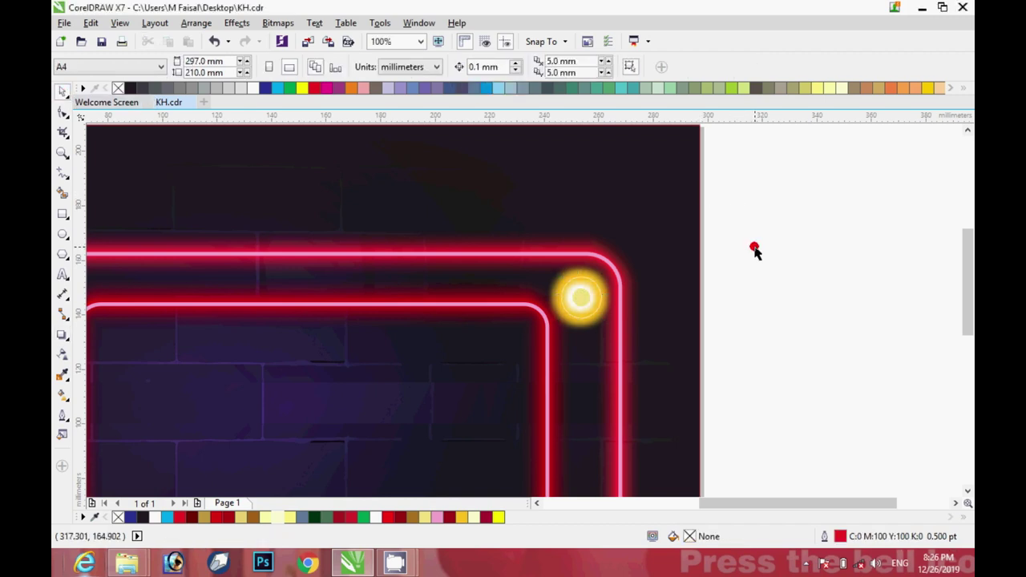
Copy the glowing light to the middle and lower end of the gap between the frames' right sides, and select all three lights.
scroll(754, 248, down, 1)
scroll(782, 210, down, 1)
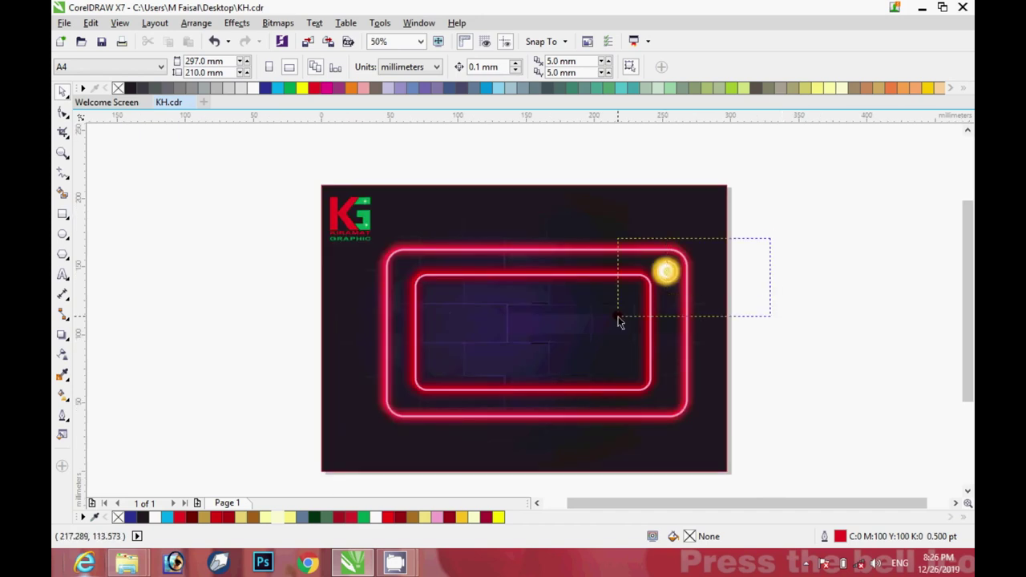
drag(657, 302, 614, 312)
drag(670, 272, 676, 405)
click(807, 222)
drag(807, 222, 615, 449)
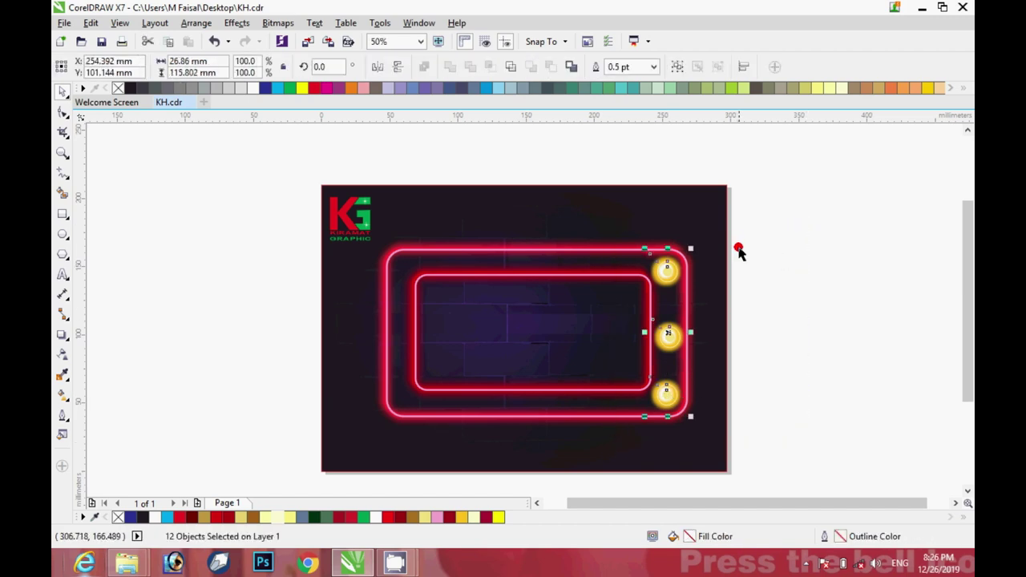
Scale the three selected lights between the frames' right sides down to about 23.2 by 99.9 mm overall.
scroll(649, 267, up, 1)
drag(639, 255, 634, 282)
scroll(633, 283, down, 1)
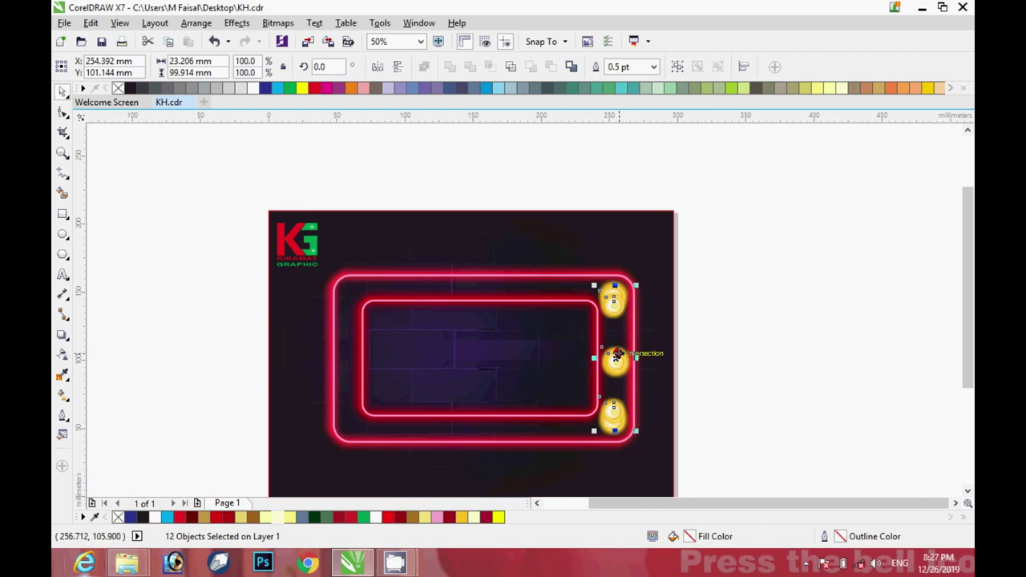
key(ctrl+z)
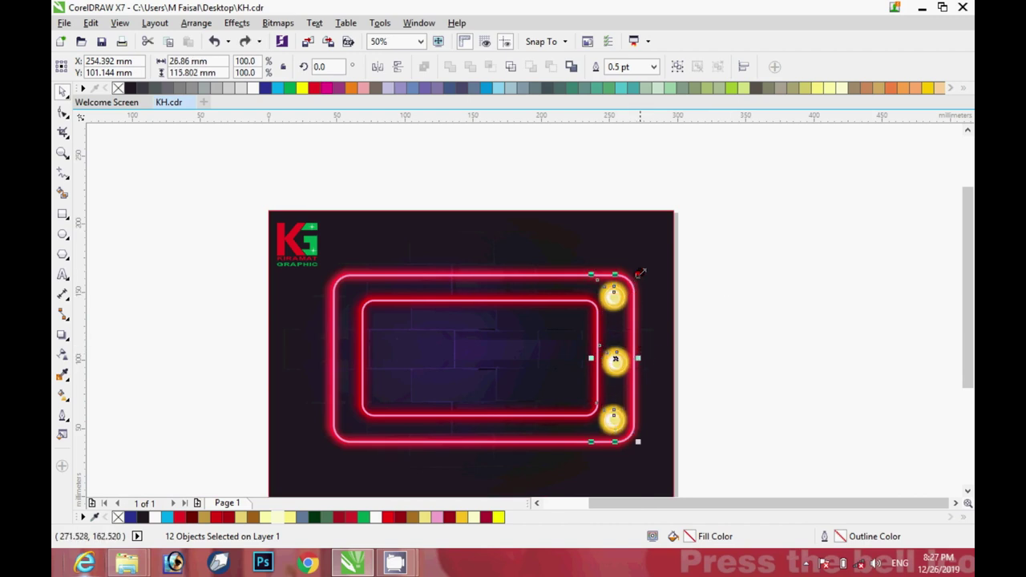
key(ctrl+shift+z)
Copy the three lights into the gap between the frames' left sides and shift the upper copy slightly inward.
drag(617, 347, 345, 361)
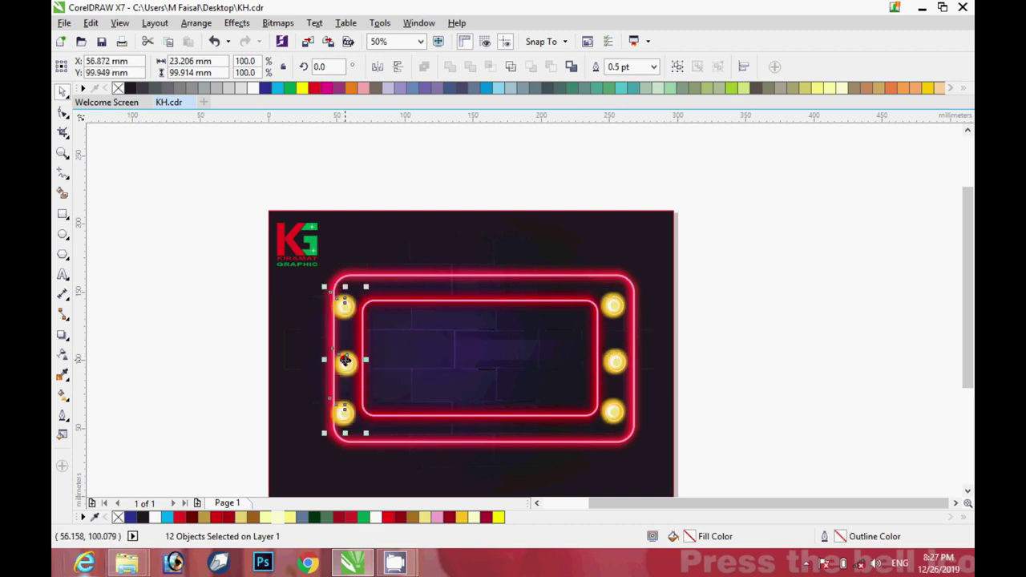
click(214, 309)
scroll(278, 312, up, 1)
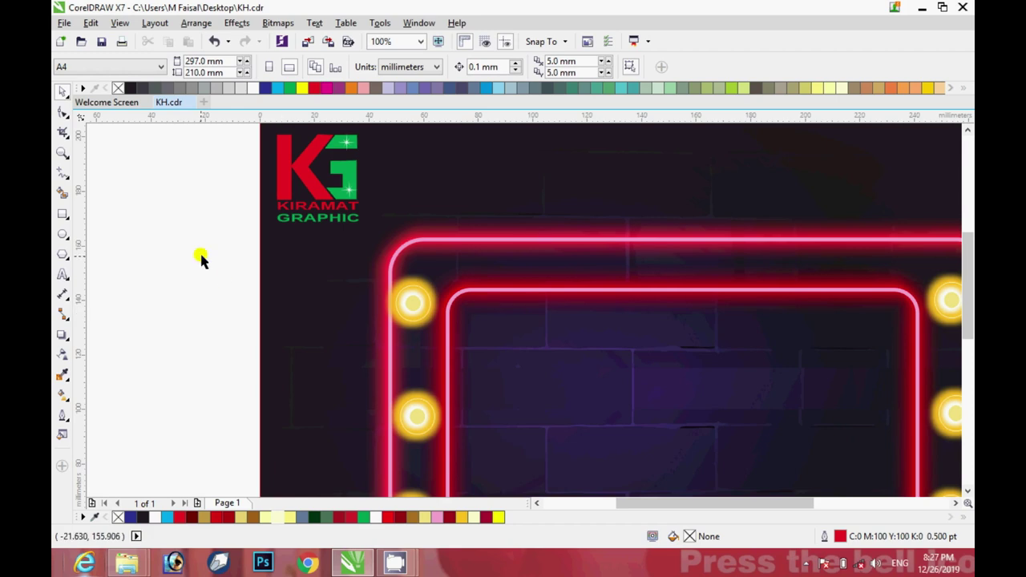
drag(475, 361, 475, 361)
scroll(441, 317, up, 1)
drag(384, 289, 396, 291)
scroll(378, 293, down, 3)
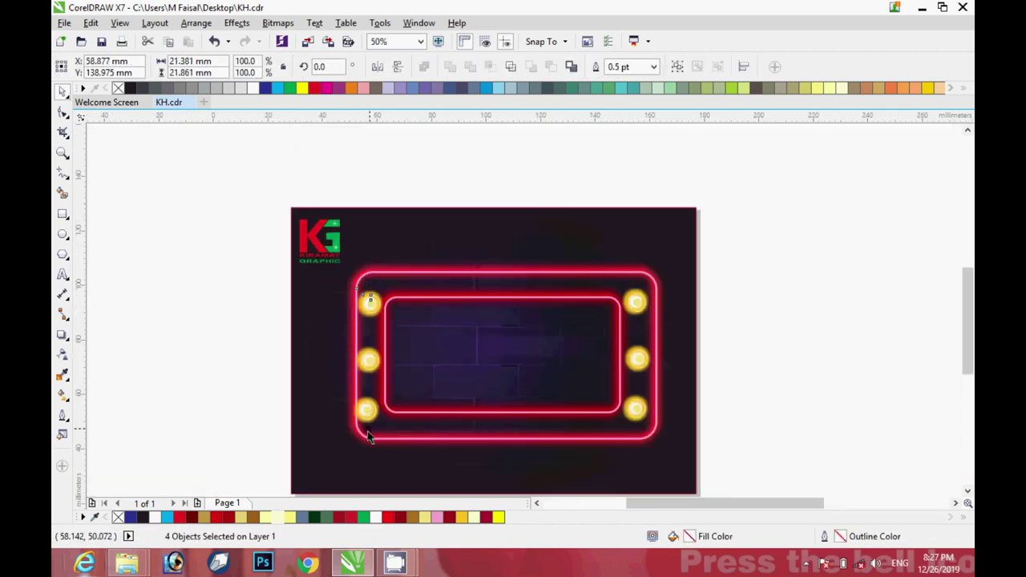
Shift the lower light on the left side slightly inward to align it within the gap.
scroll(367, 430, up, 1)
drag(178, 353, 409, 434)
scroll(368, 397, up, 2)
drag(359, 380, 364, 380)
scroll(360, 385, down, 2)
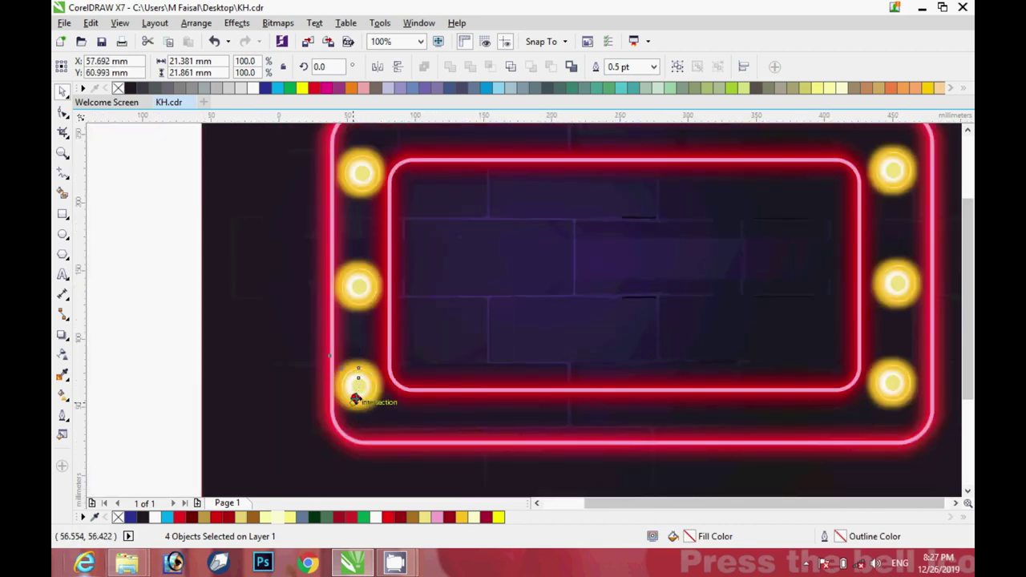
Copy the column of three lights on the left into the inner frame and rotate the copy by 90°.
drag(238, 247, 424, 435)
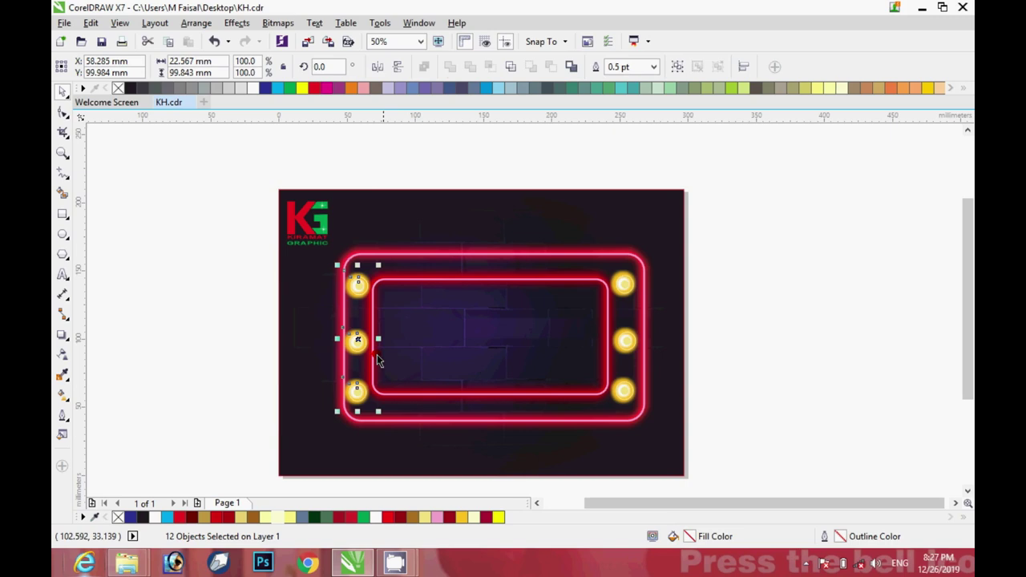
drag(373, 340, 476, 303)
click(383, 67)
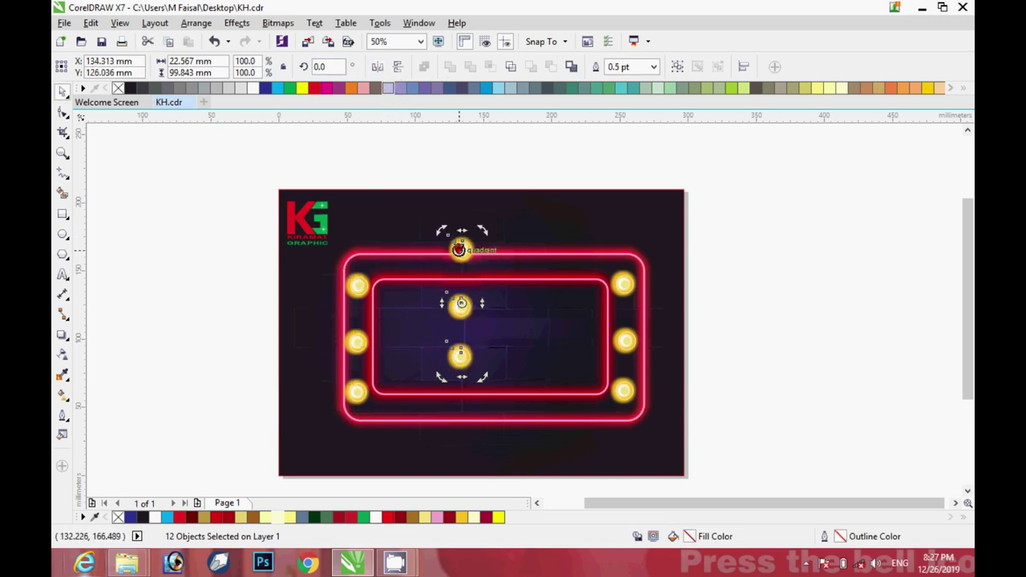
click(464, 251)
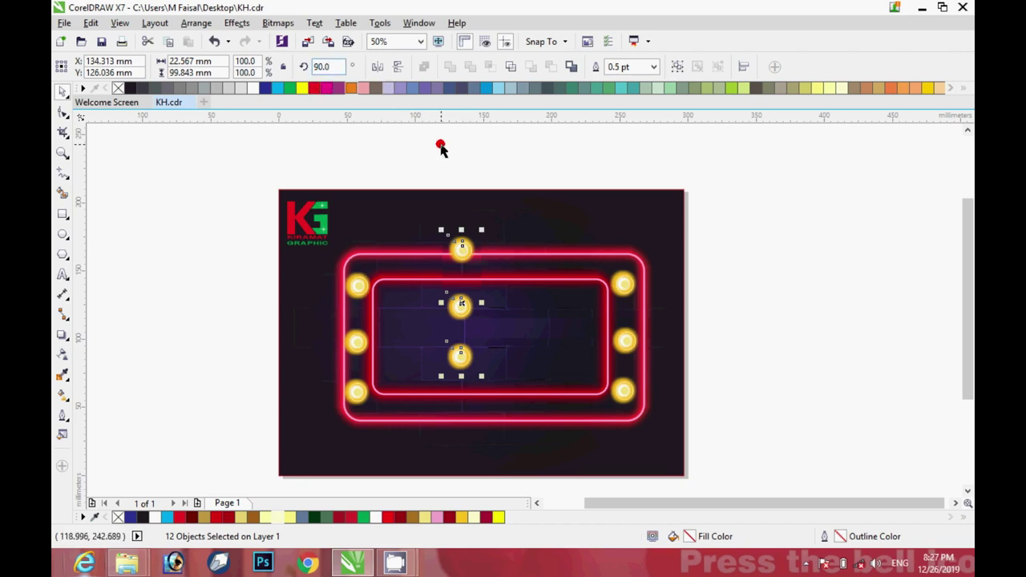
key(Return)
Place the rotated row of lights between the frames' upper sides and spread its lights to about 143.5 mm overall width.
drag(461, 307, 461, 273)
click(433, 163)
drag(431, 162, 568, 312)
key(shift+Right)
key(shift+Right)
click(511, 183)
drag(529, 269, 571, 273)
scroll(570, 272, up, 4)
mouse_move(546, 233)
mouse_down()
mouse_move(550, 224)
mouse_move(548, 236)
mouse_up()
scroll(548, 236, down, 4)
Copy the upper row of lights between the frames' lower sides and scale the copy to about 109.3 by 16.9 mm.
drag(350, 141, 563, 284)
drag(457, 234, 471, 377)
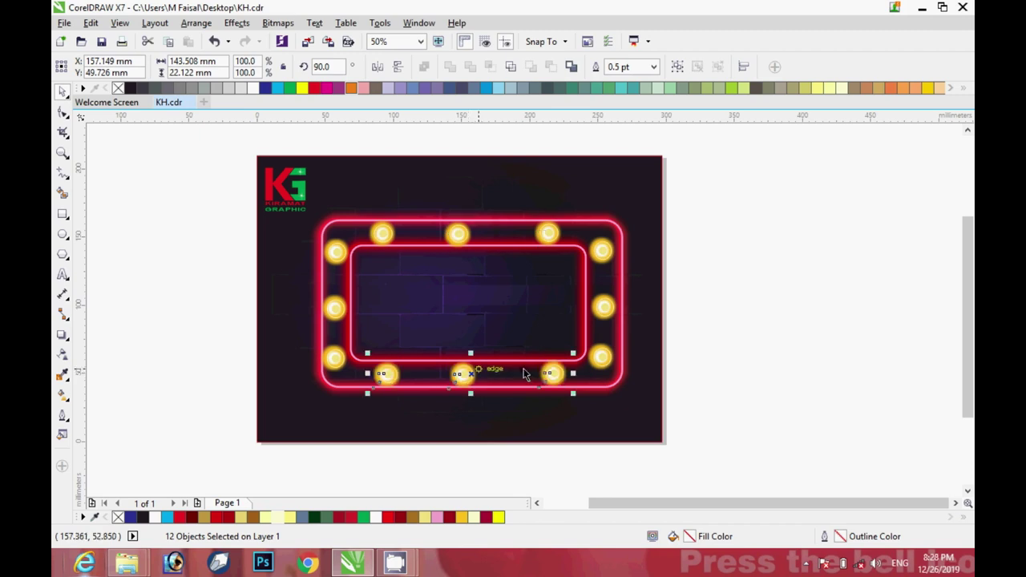
scroll(534, 361, up, 4)
drag(691, 340, 671, 355)
scroll(671, 358, down, 2)
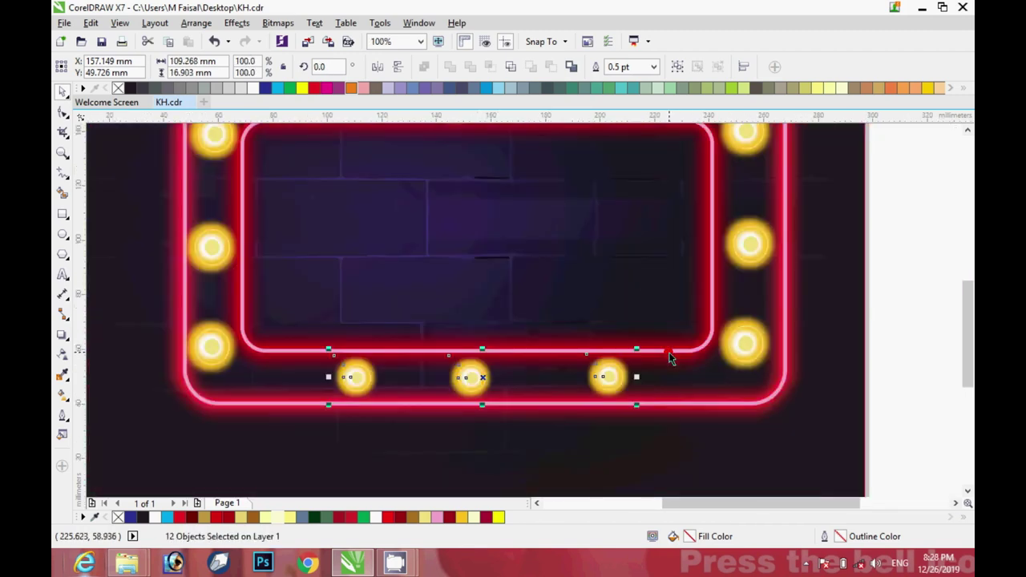
Scale the upper row of three lights down to about 105.6 by 16.4 mm.
scroll(671, 357, down, 2)
drag(455, 137, 678, 260)
scroll(676, 201, up, 6)
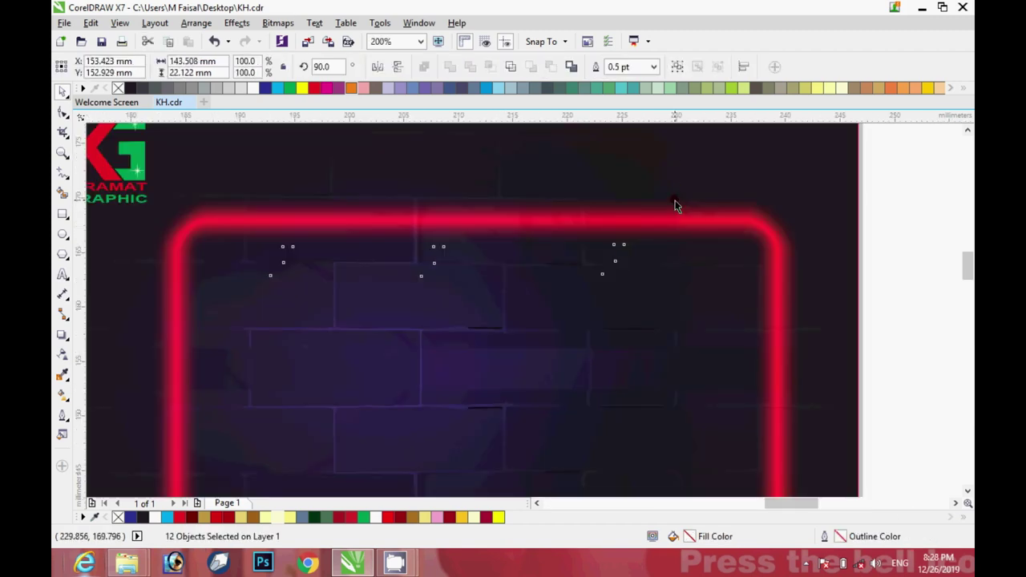
scroll(643, 259, down, 2)
drag(643, 259, 610, 276)
scroll(611, 277, down, 2)
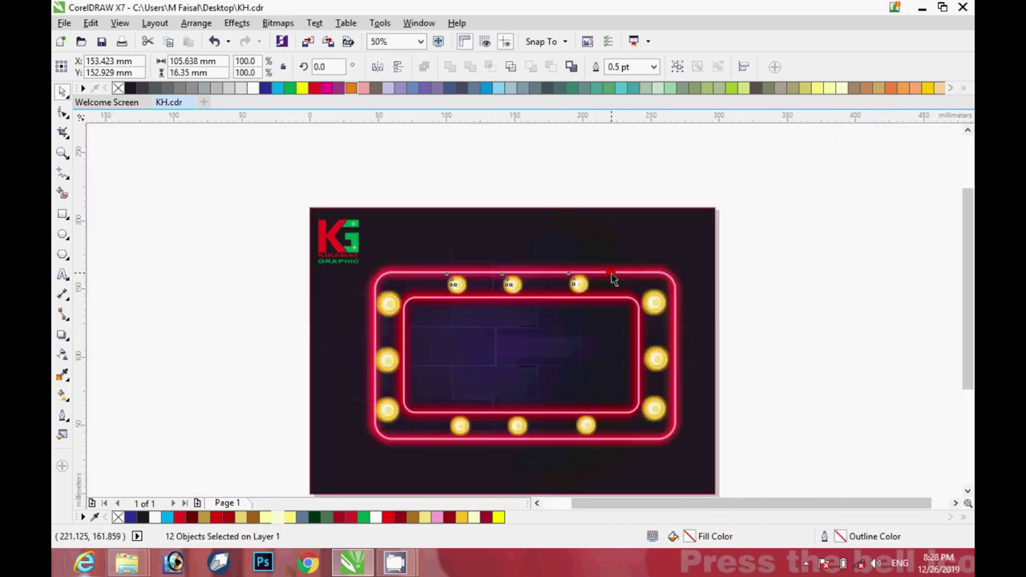
Scale the three lights on the left side down about their centre to match the smaller rows.
drag(270, 281, 435, 454)
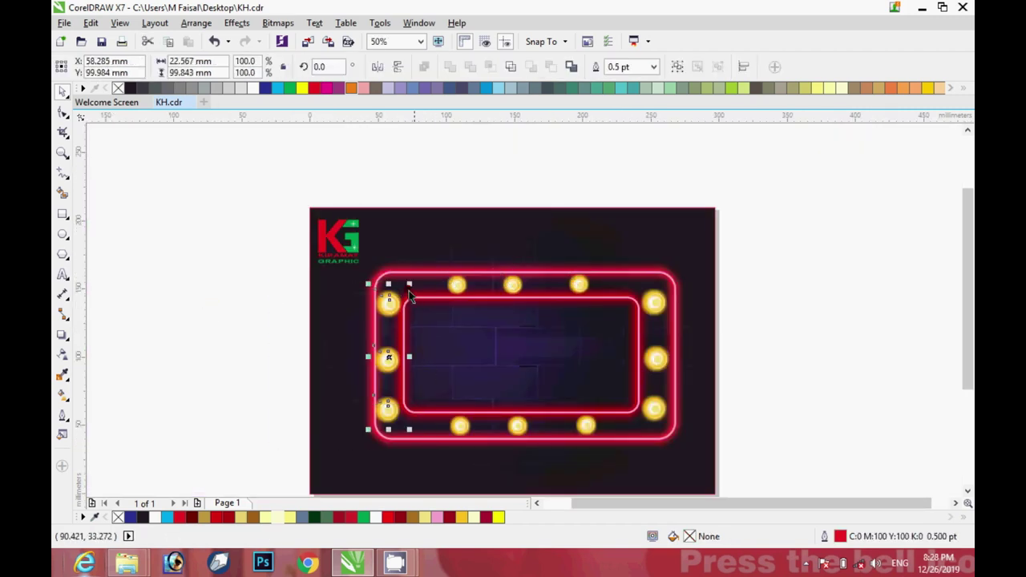
scroll(409, 293, up, 4)
drag(406, 304, 395, 325)
scroll(395, 326, down, 2)
click(215, 359)
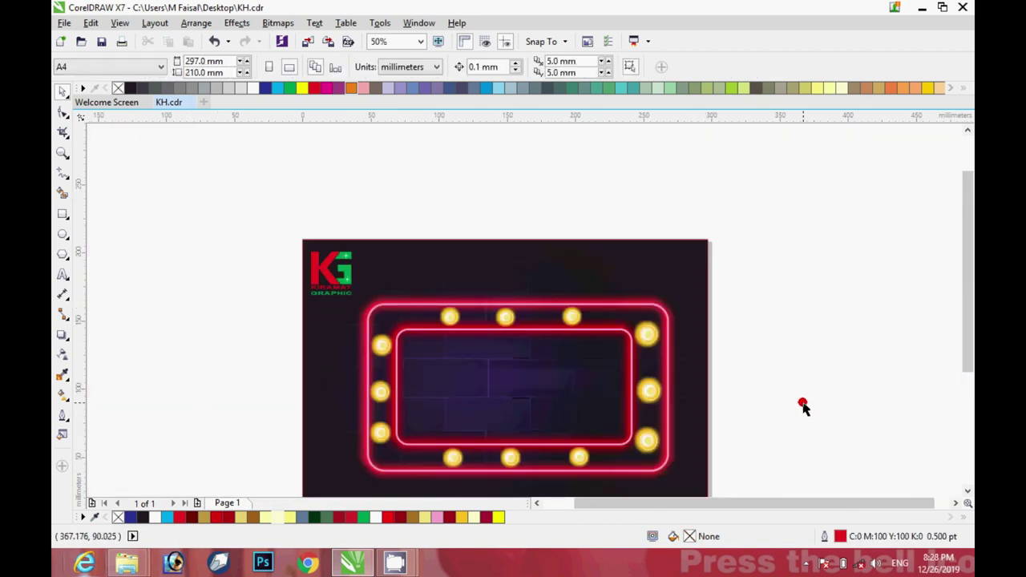
Scale the three lights on the right side down about their centre to match the others.
scroll(802, 403, up, 1)
drag(686, 221, 453, 433)
scroll(506, 431, down, 4)
click(316, 472)
scroll(323, 481, up, 1)
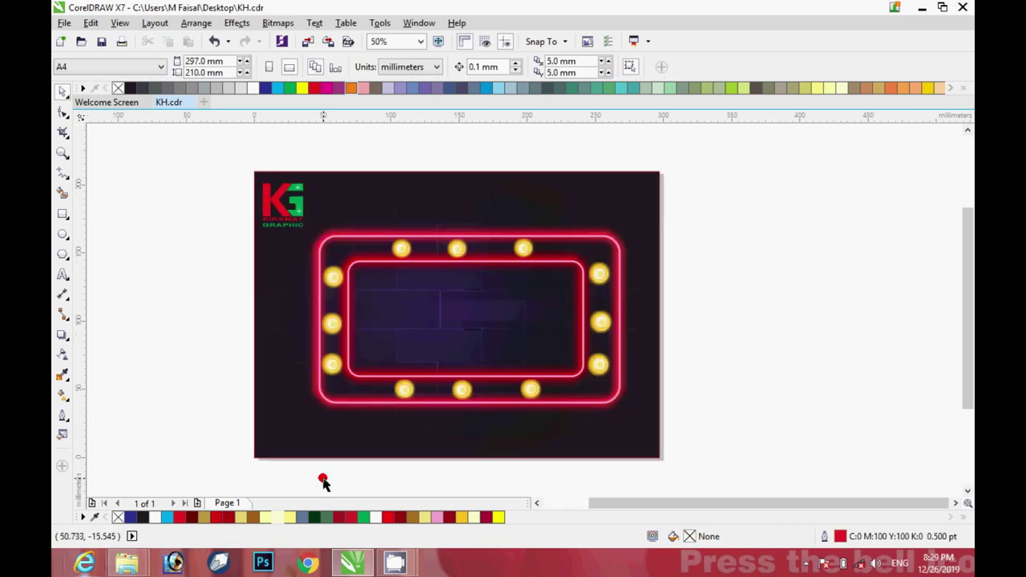
Add the artistic text HAPPY NEW YEAR inside the inner frame in 36 pt Arial.
key(F8)
click(385, 315)
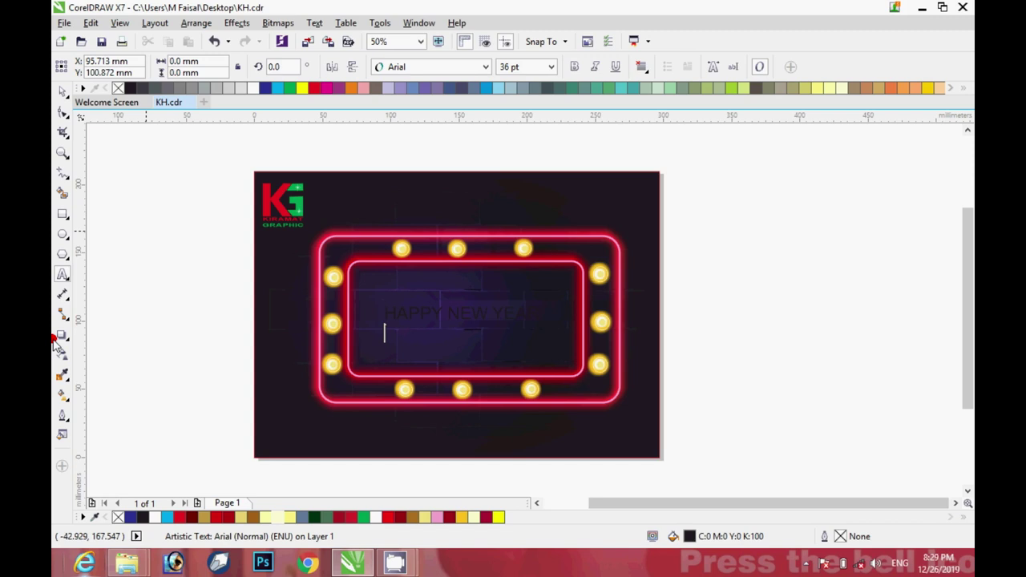
click(62, 89)
Give the HAPPY NEW YEAR text a pink #F7A7CC outline and move it up near the inner frame's upper side.
scroll(497, 327, up, 1)
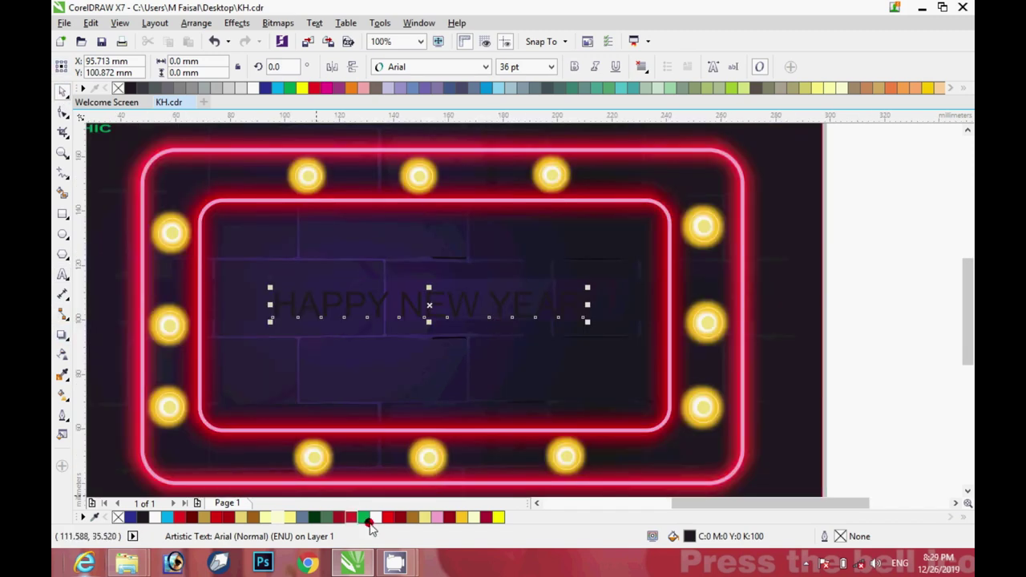
right_click(437, 517)
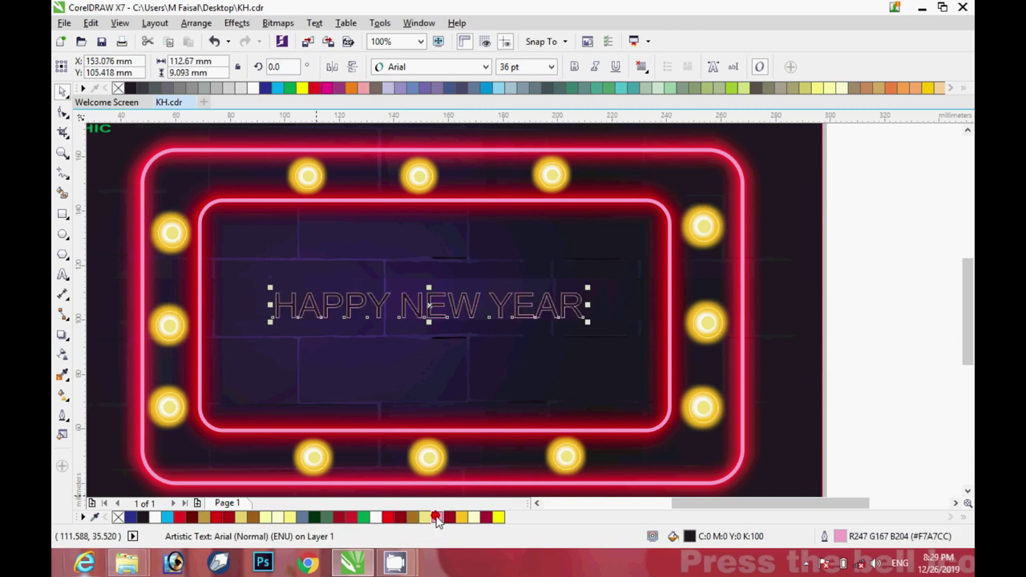
click(64, 415)
click(111, 413)
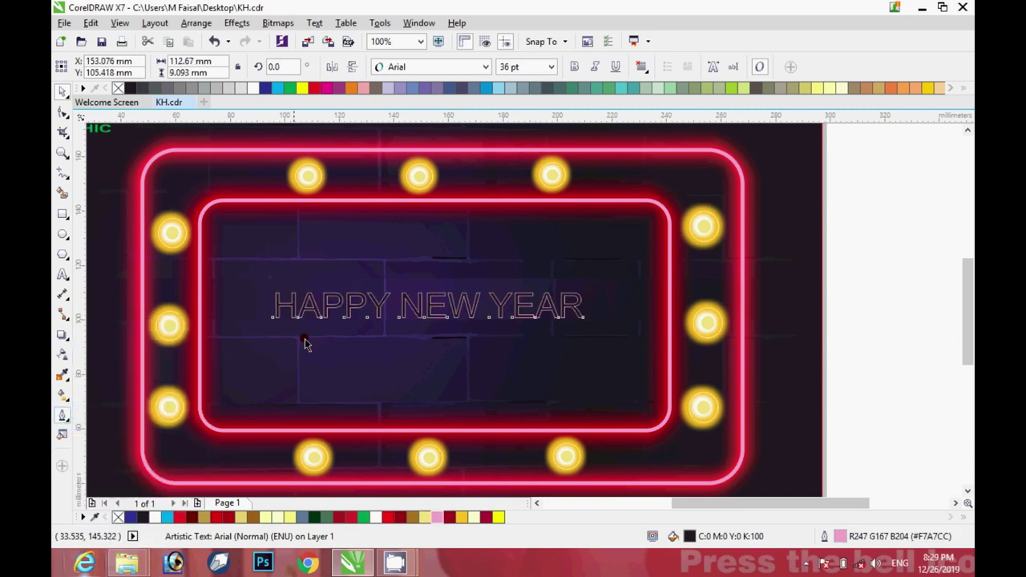
drag(414, 309, 413, 244)
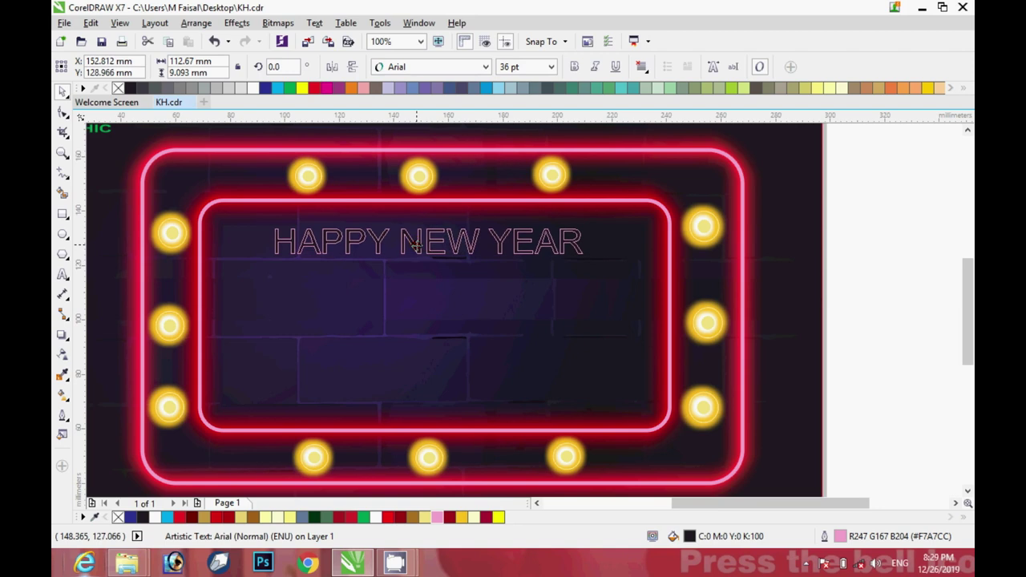
Apply a glow preset drop shadow to the HAPPY NEW YEAR text and sample red from the document palette as its colour.
click(63, 335)
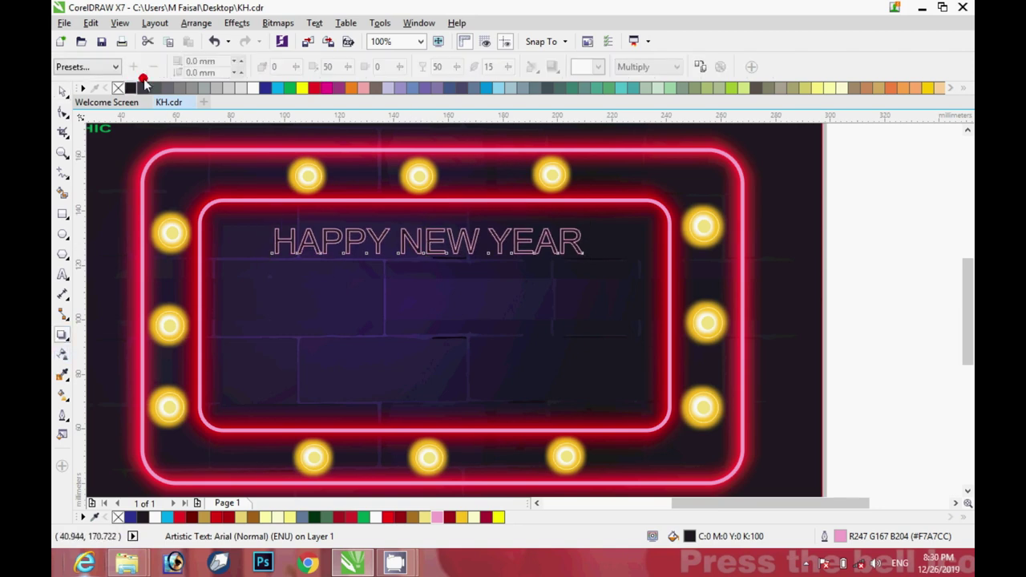
click(104, 67)
click(96, 190)
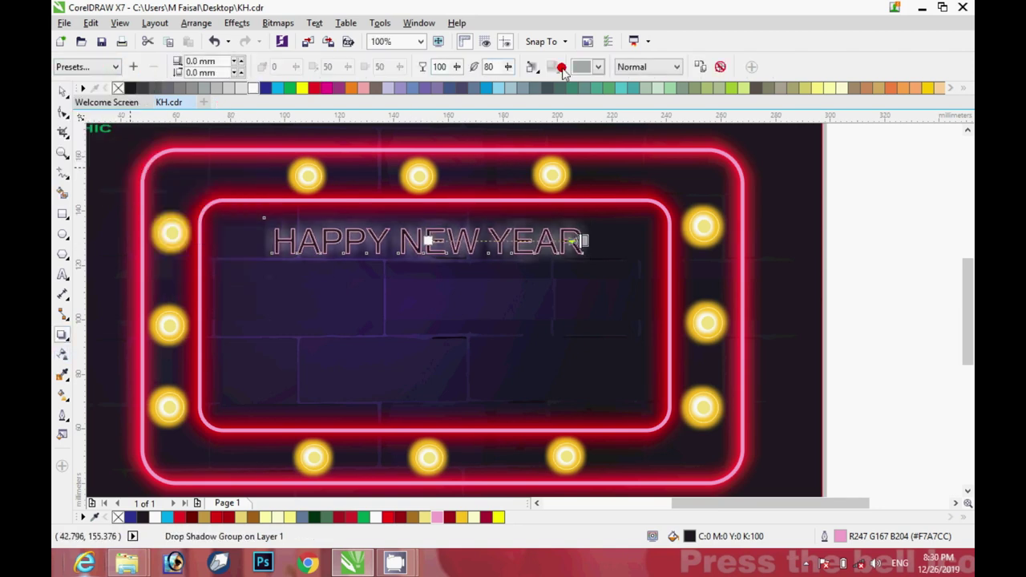
click(582, 67)
click(577, 177)
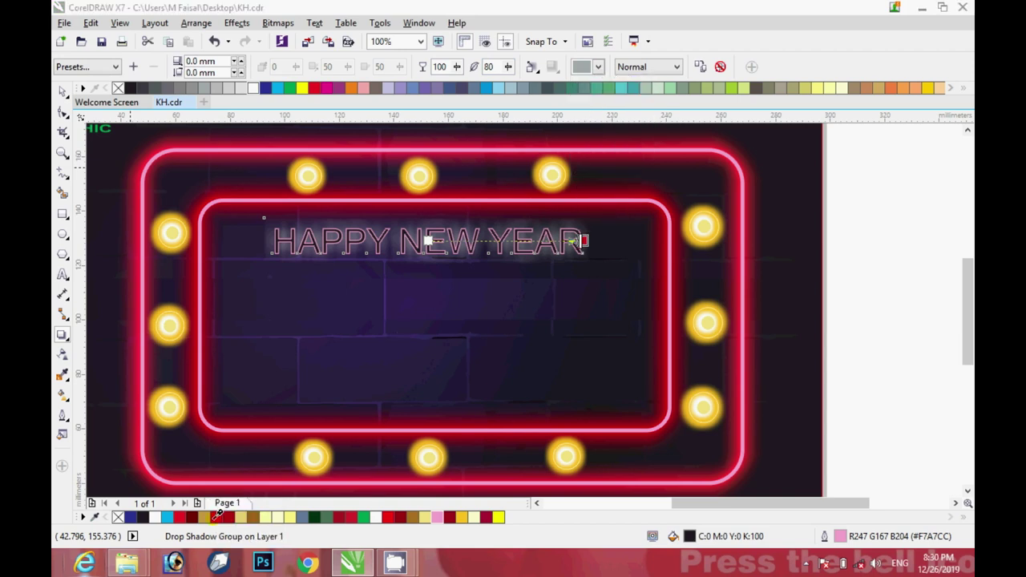
Set the text's red glow to Outside direction with feathering 11.
click(516, 68)
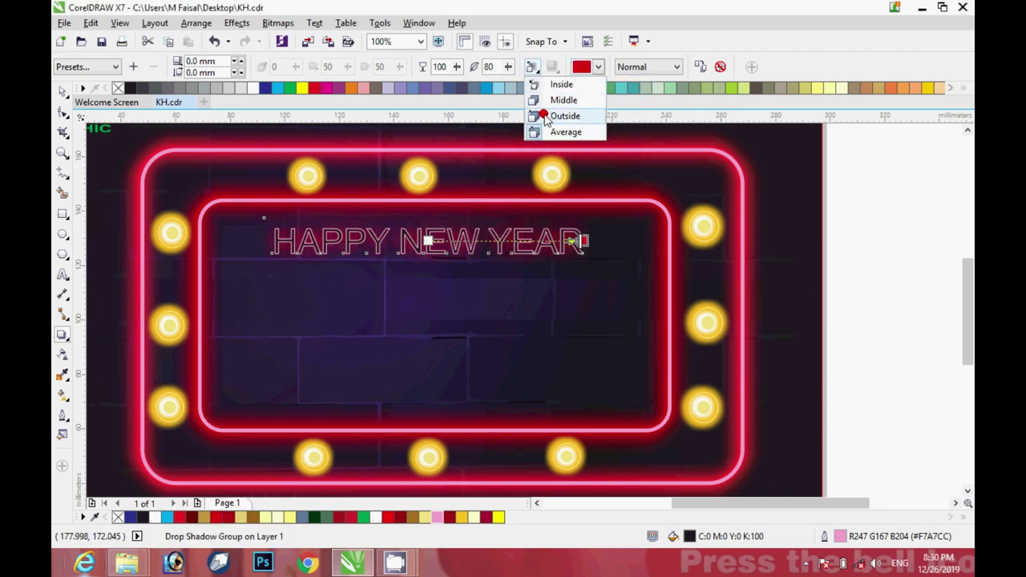
click(553, 115)
click(493, 76)
drag(472, 87, 481, 85)
click(506, 68)
click(494, 84)
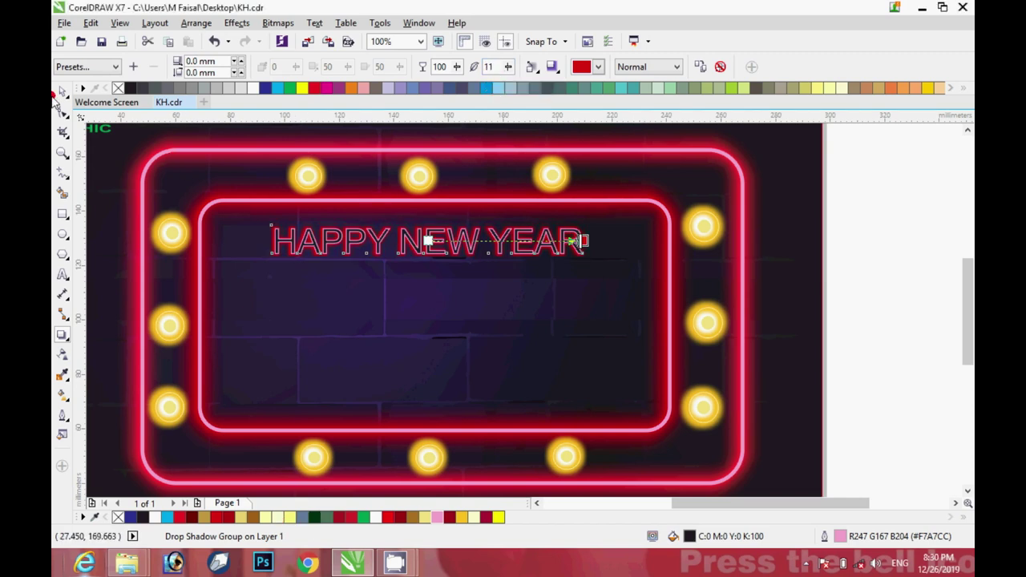
Remove the text's fill and reduce its glow to opacity 63 and feathering 4.
click(64, 91)
click(118, 88)
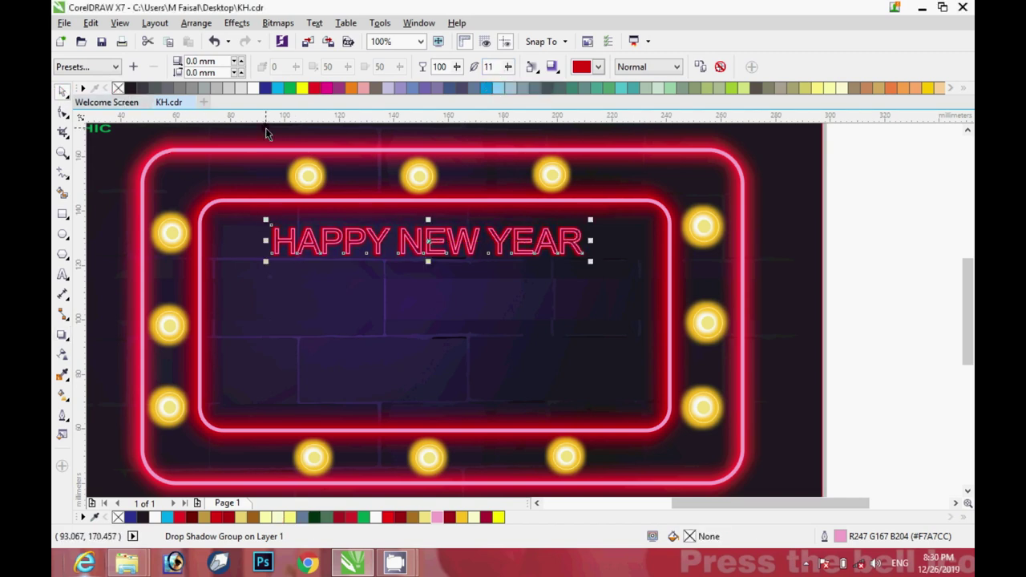
click(459, 67)
drag(459, 86, 426, 87)
click(506, 68)
drag(505, 83, 467, 83)
click(458, 67)
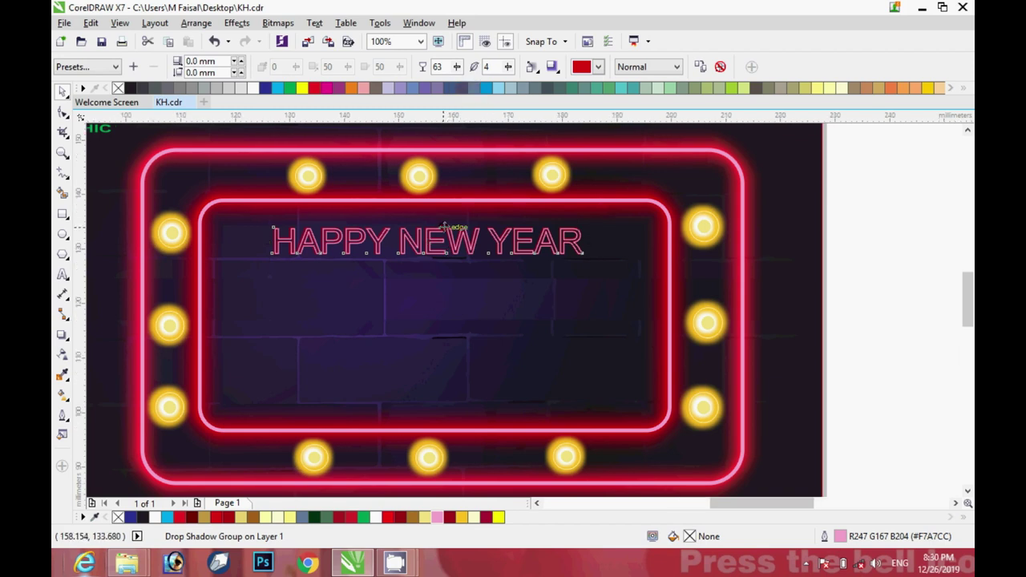
Set the text glow's feathering to 17 and its edges to Squared.
scroll(446, 250, up, 3)
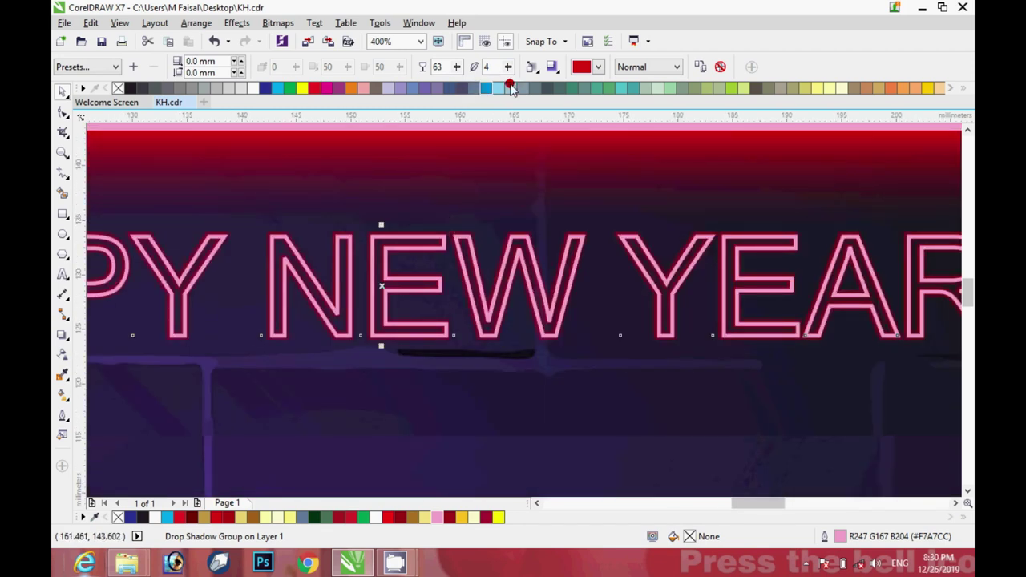
click(509, 68)
click(520, 85)
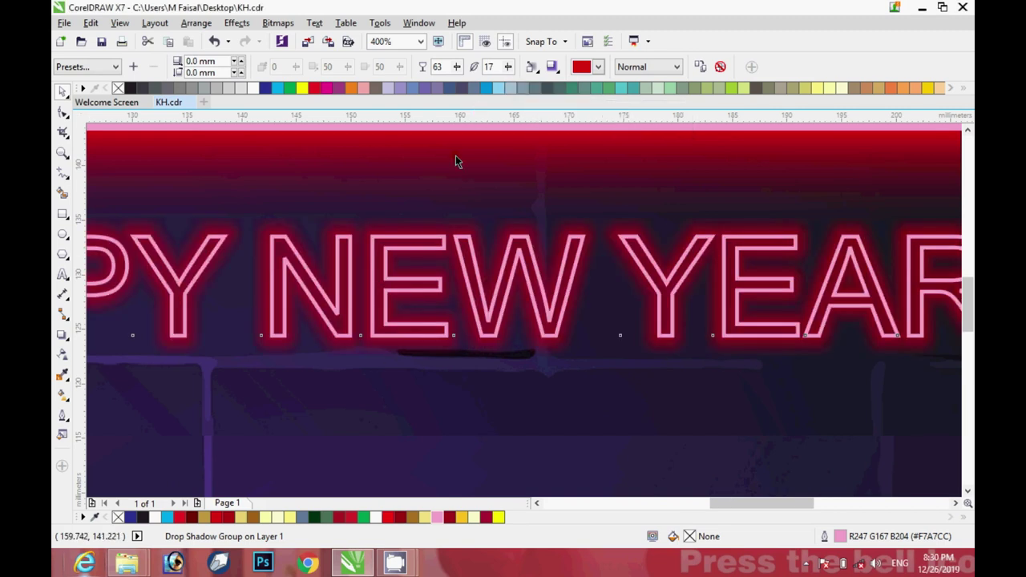
scroll(455, 161, down, 1)
click(553, 69)
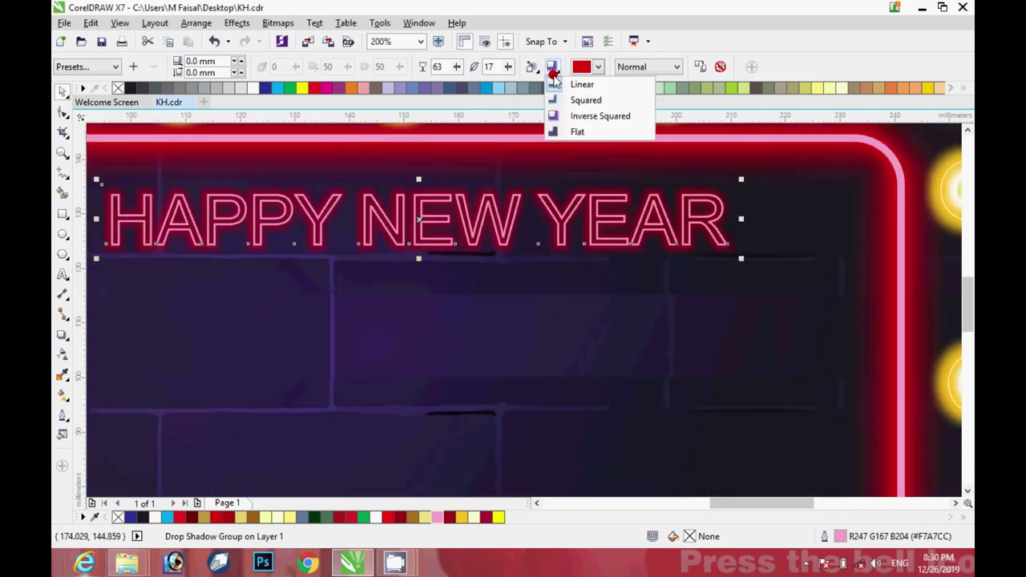
click(580, 101)
Try the Add merge mode on the text's glow and return it to Normal.
click(654, 70)
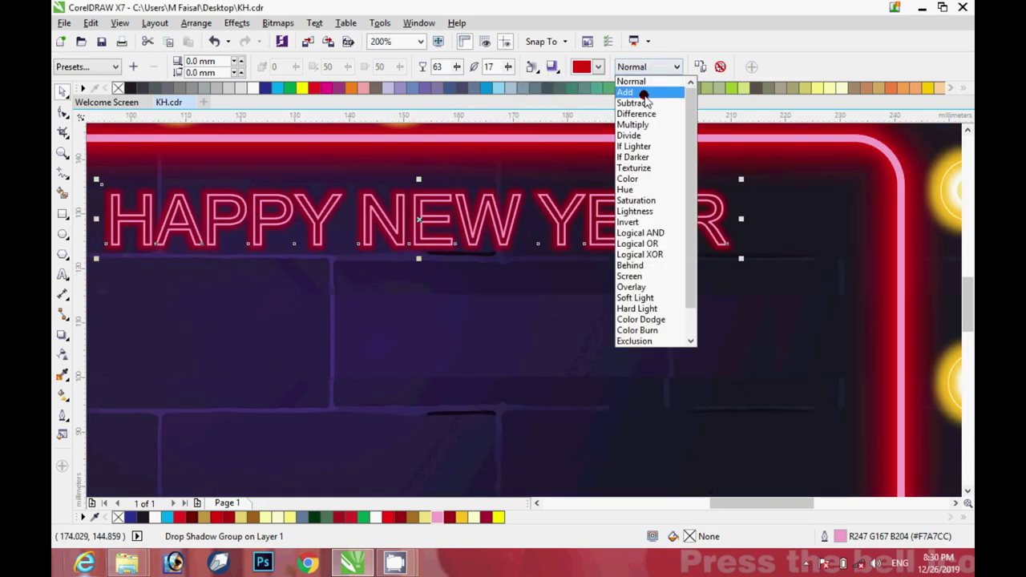
click(647, 93)
click(641, 68)
click(633, 81)
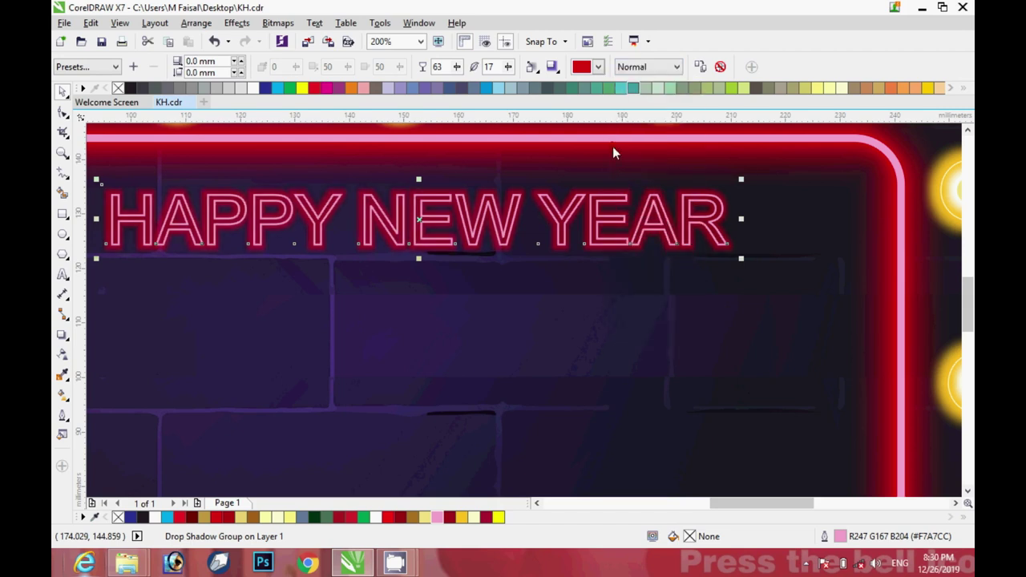
Add the text 2020, enlarge it to about 119 by 40 mm and centre it below HAPPY NEW YEAR.
scroll(614, 151, down, 1)
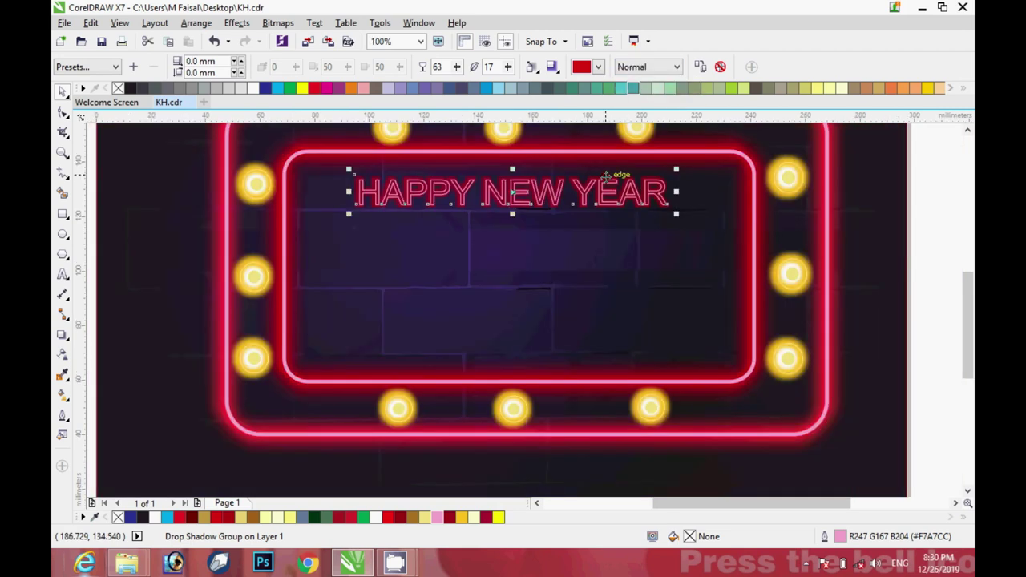
click(63, 275)
click(362, 280)
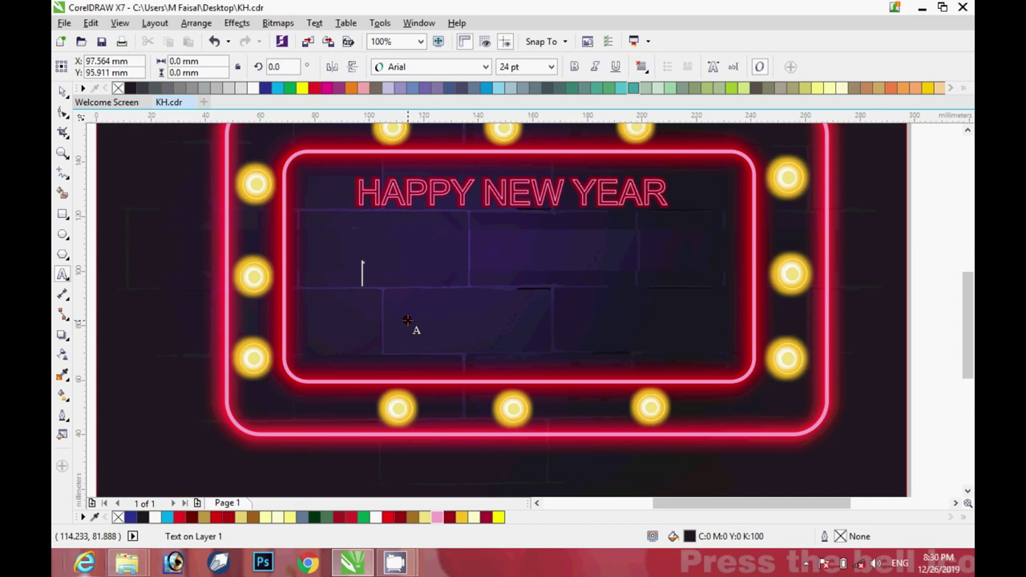
text(2020)
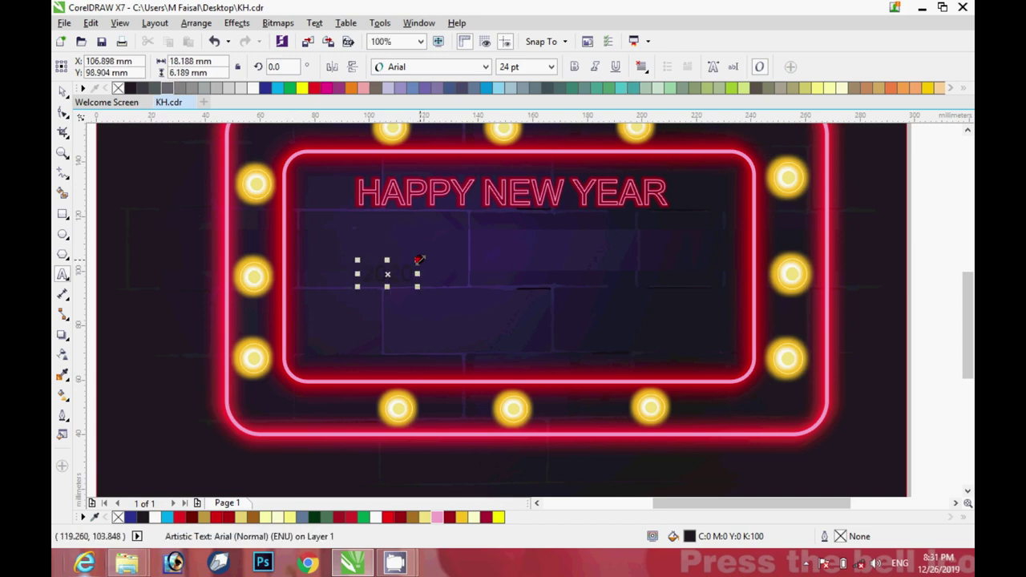
drag(418, 259, 546, 193)
key(ctrl+space)
drag(387, 279, 505, 288)
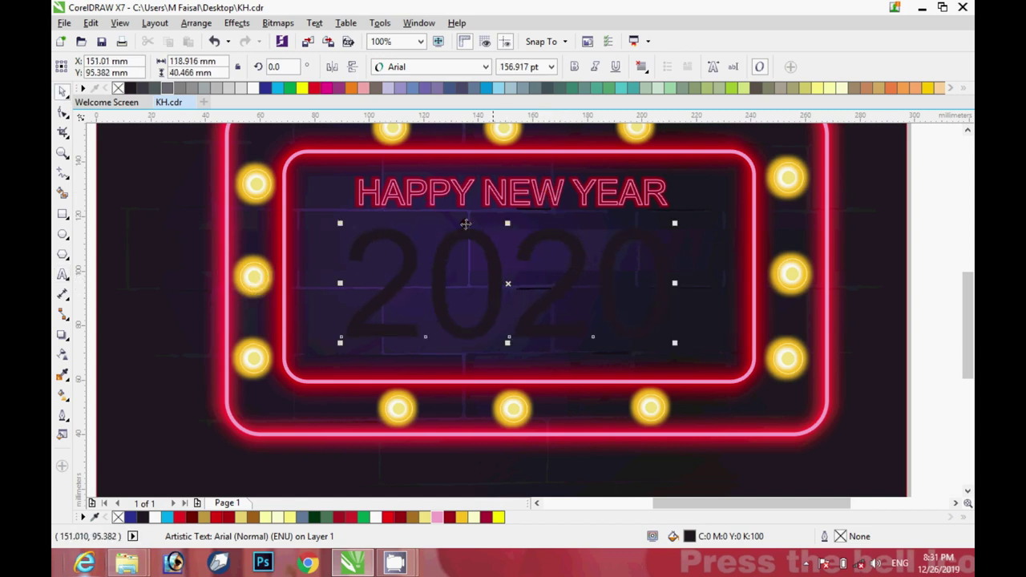
Change the 2020 text's font to Geometr415 Blk BT and give it no fill and a pink outline.
click(451, 67)
click(445, 103)
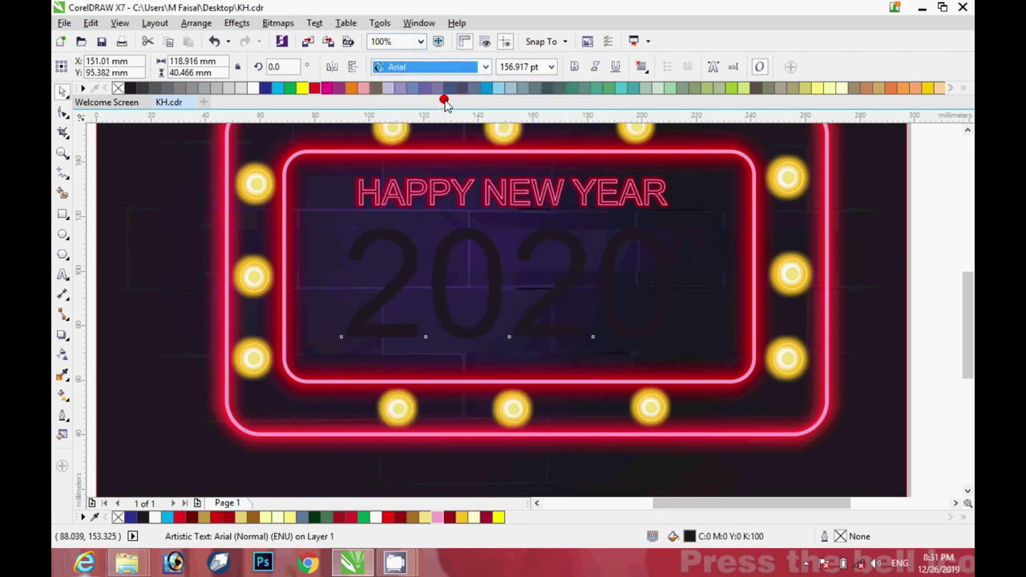
click(117, 517)
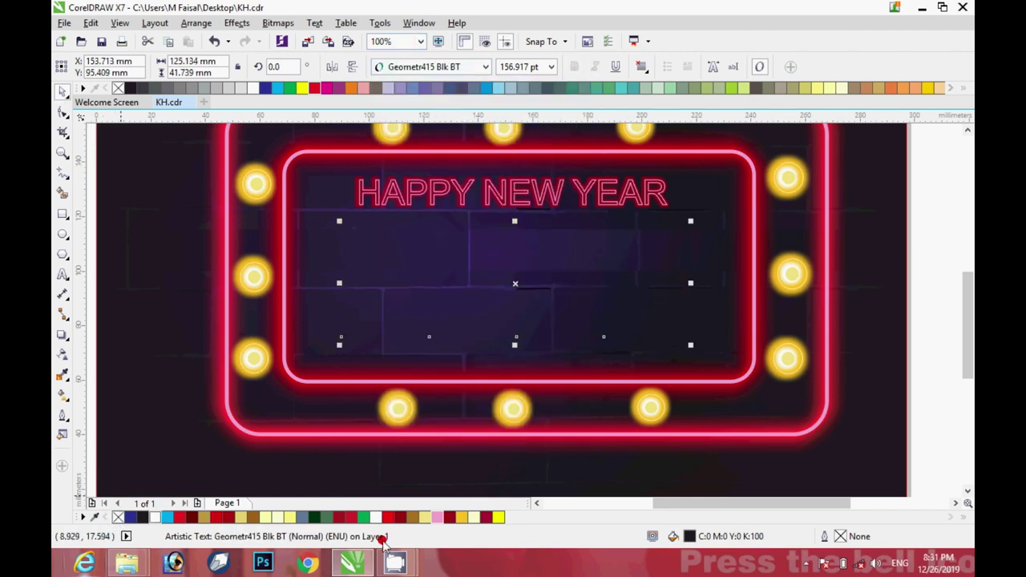
right_click(440, 517)
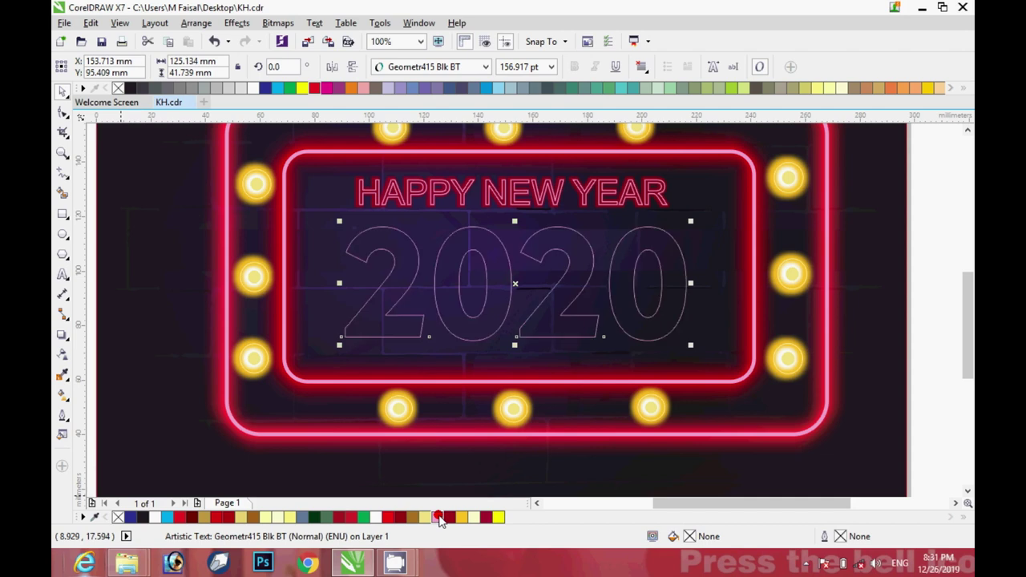
Thicken the pink outline of the 2020 text to match the neon frames.
click(63, 414)
click(126, 427)
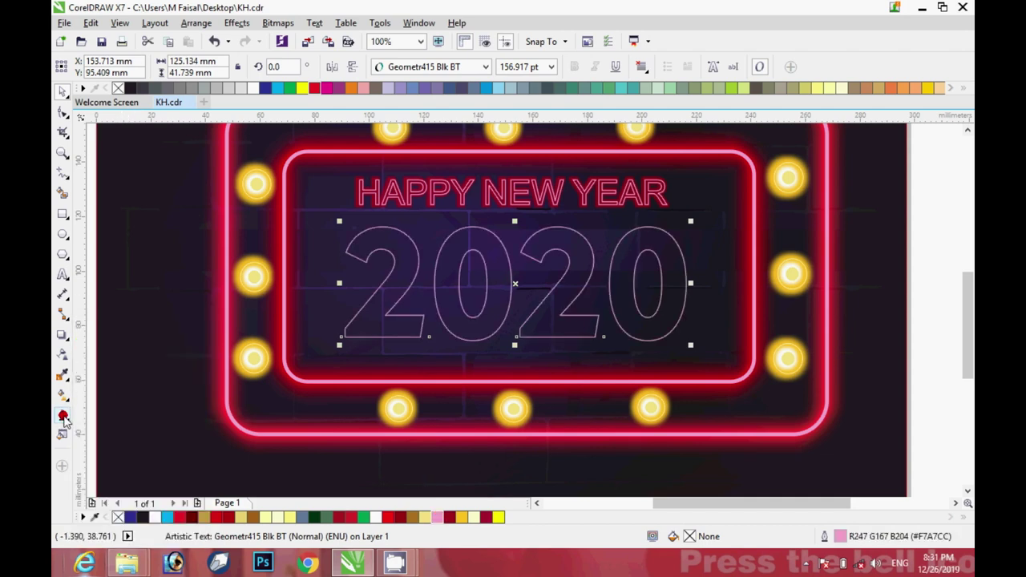
click(63, 415)
click(111, 473)
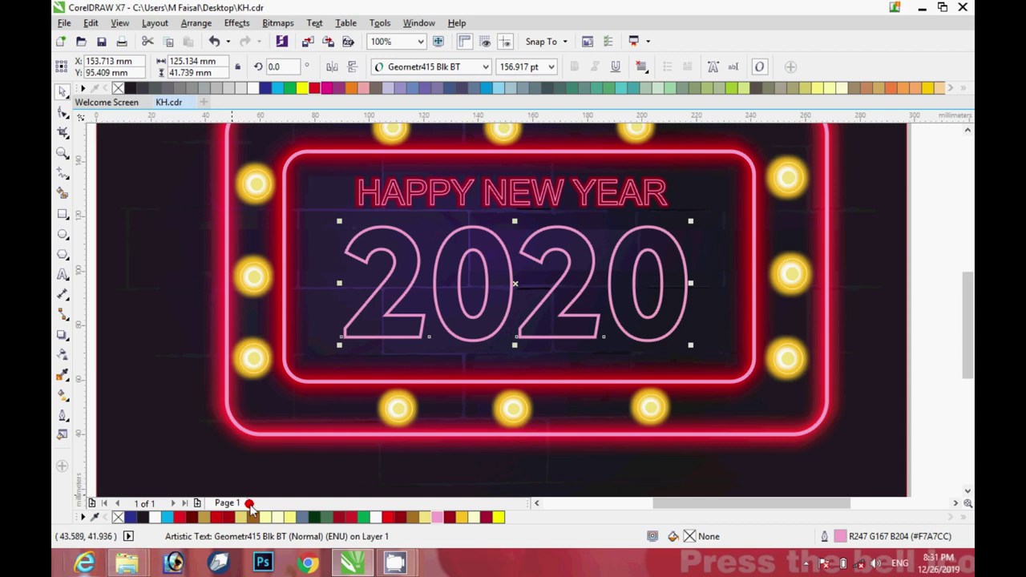
Apply the Large Glow drop shadow preset to the 2020 text and colour it with the sampled red.
click(63, 335)
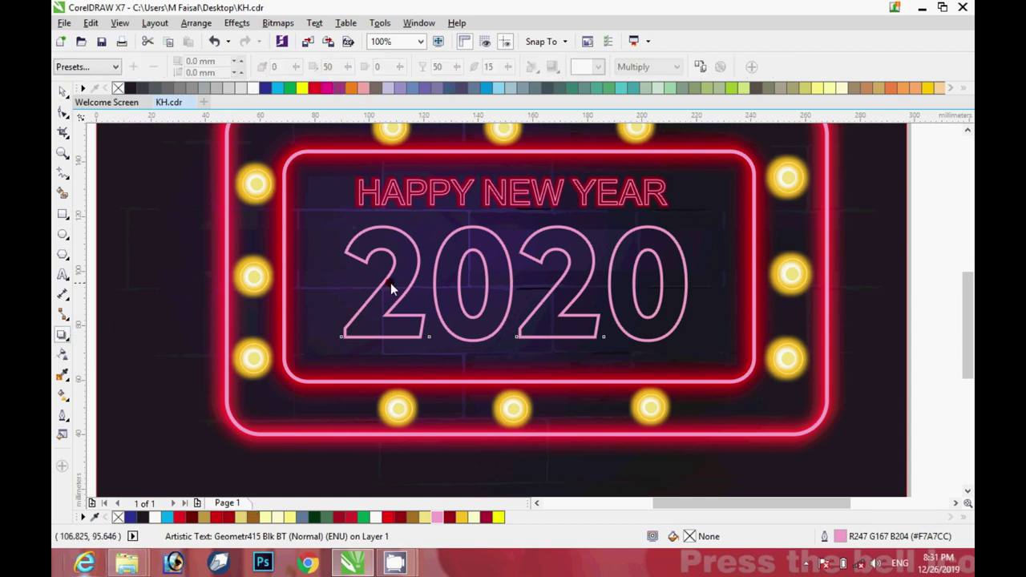
click(88, 66)
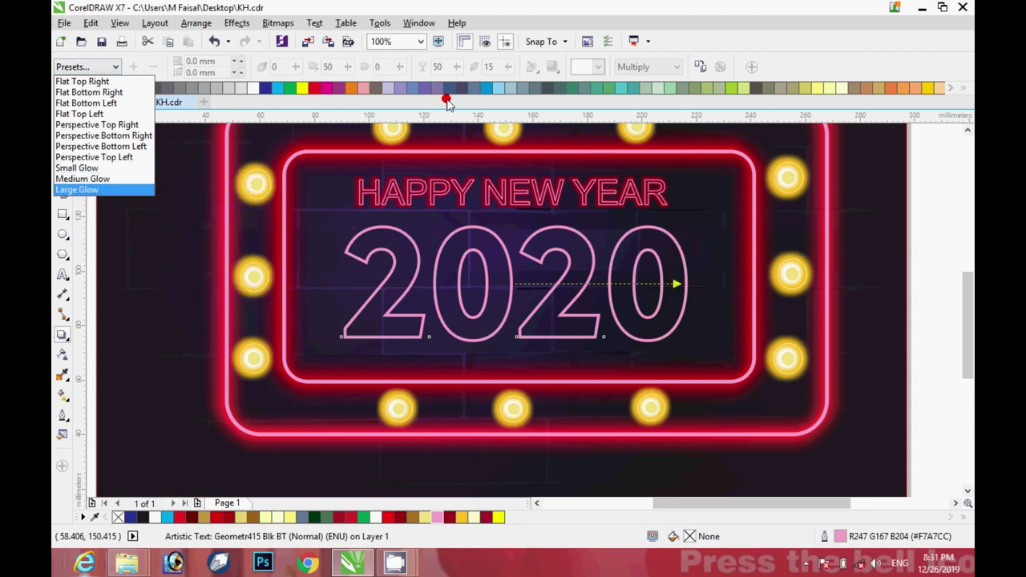
click(92, 192)
click(583, 66)
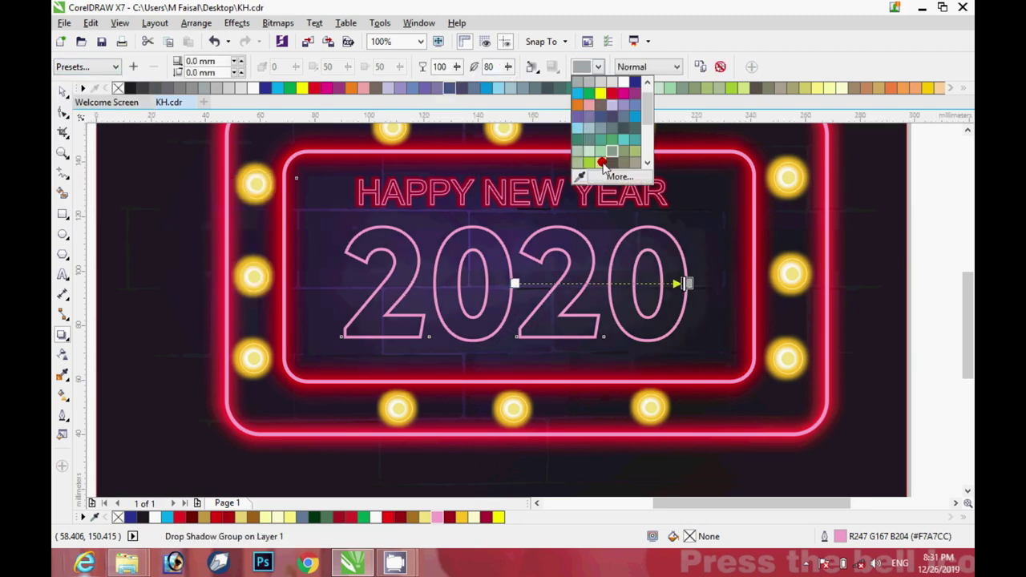
click(578, 173)
click(217, 518)
Change the 2020 glow's direction and set its feathering to 9 and opacity to 72.
click(531, 67)
click(559, 78)
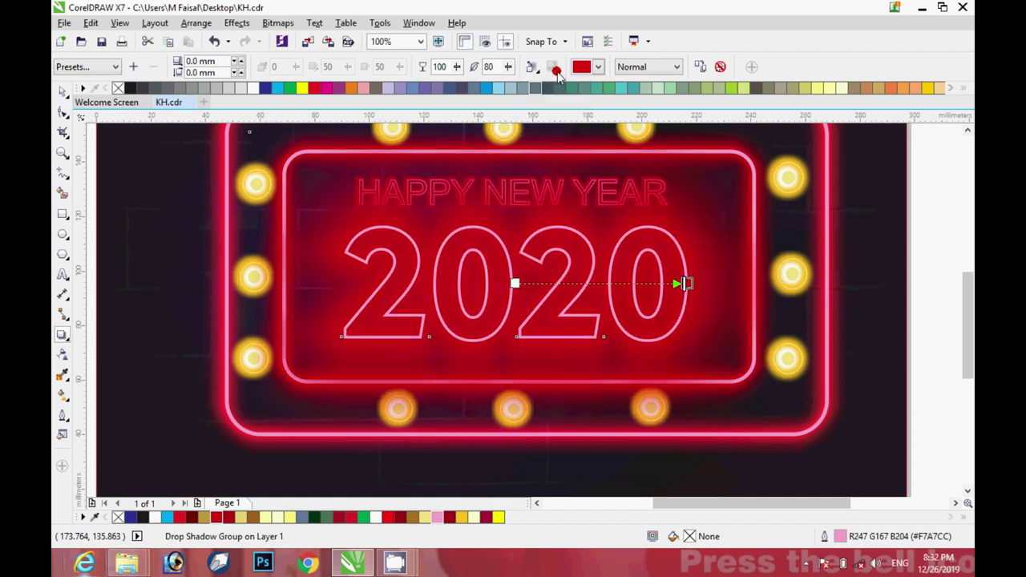
mouse_move(506, 72)
mouse_down()
mouse_move(469, 89)
mouse_move(509, 86)
mouse_up()
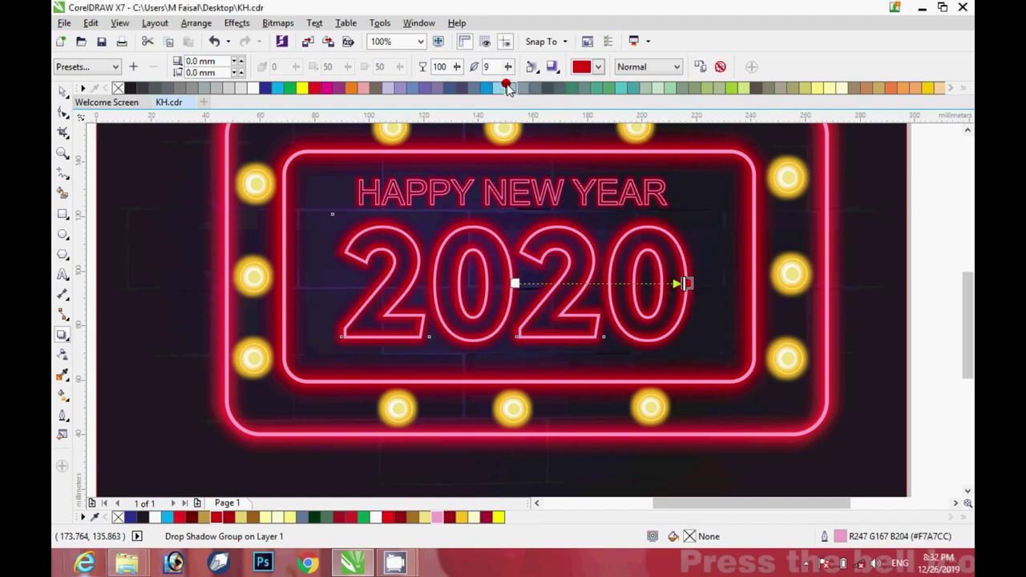
drag(456, 69, 446, 91)
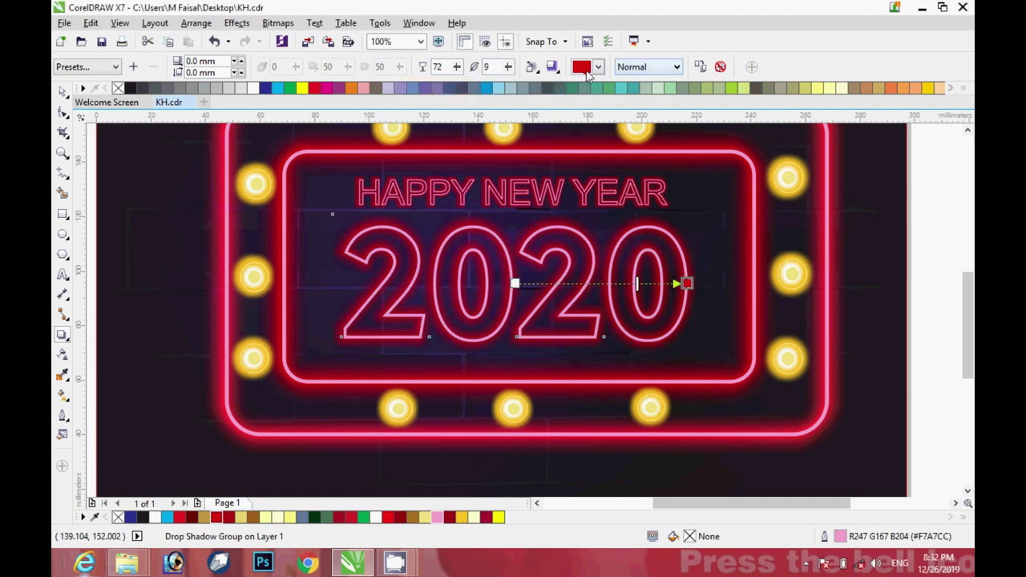
Check the outer frame's glow settings and merge mode.
scroll(509, 252, down, 2)
scroll(510, 253, up, 1)
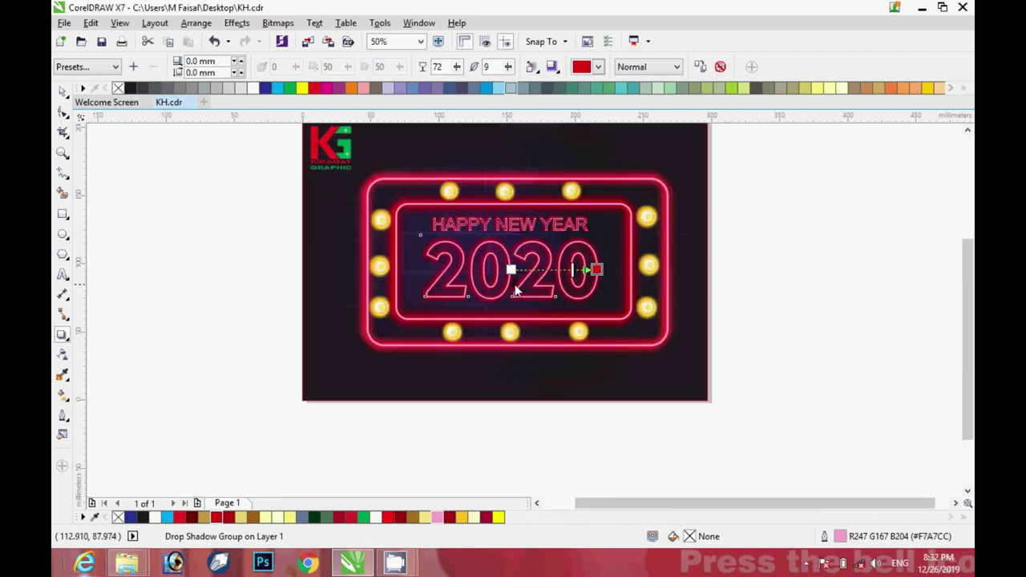
key(space)
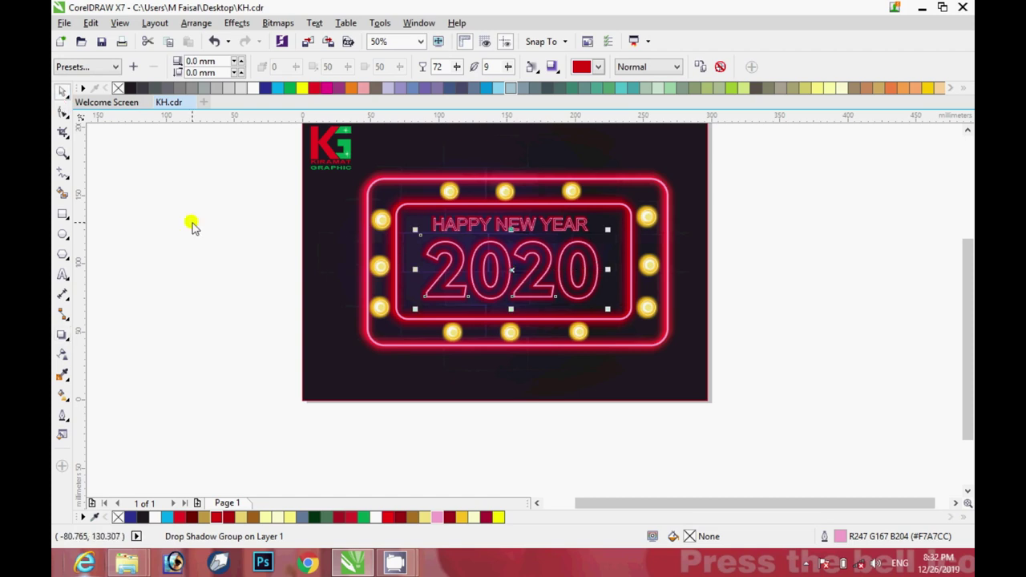
click(367, 246)
click(62, 335)
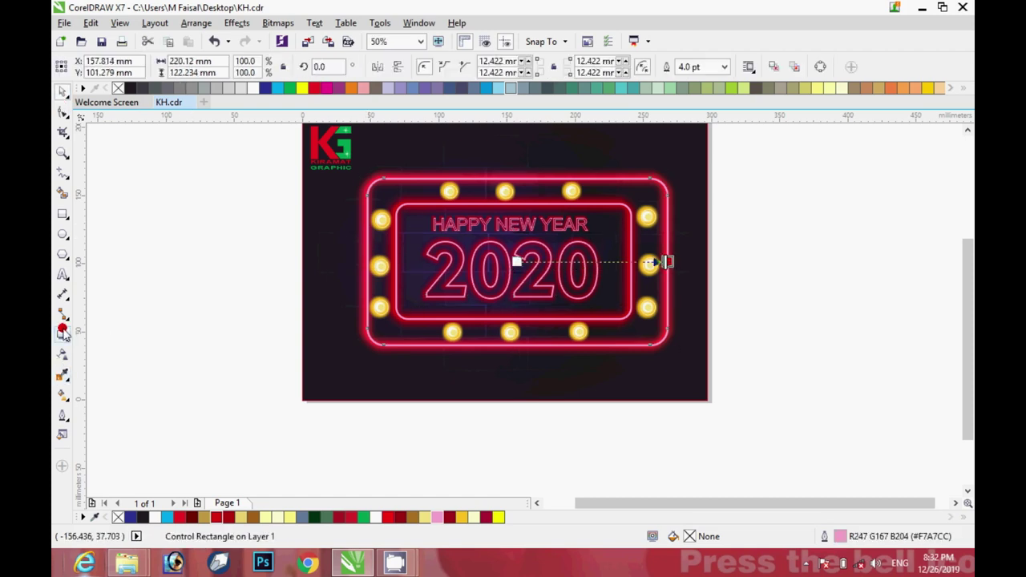
click(648, 66)
click(641, 82)
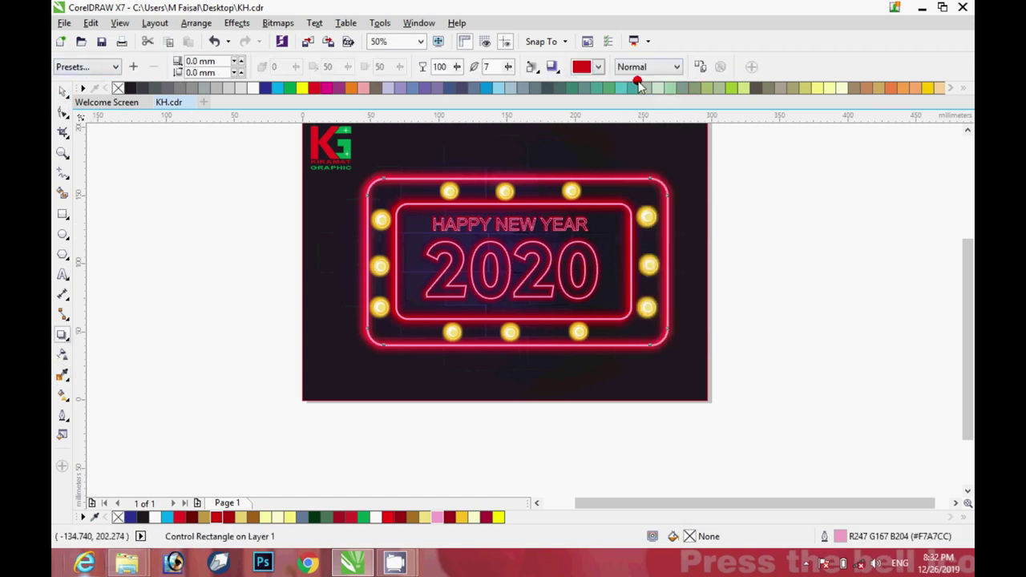
key(space)
click(194, 188)
Append KG to the end of the HAPPY NEW YEAR text.
scroll(565, 279, up, 2)
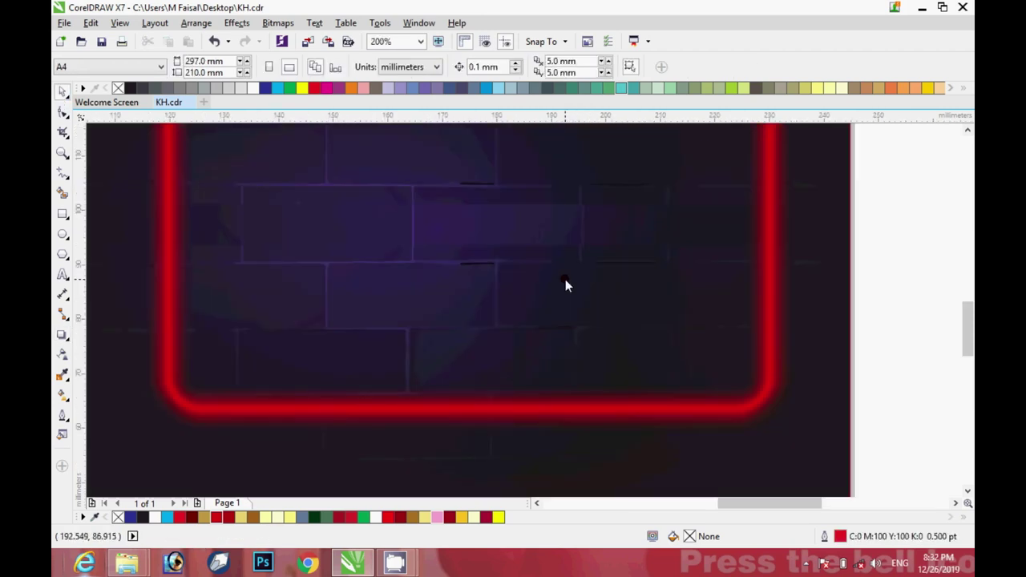
click(966, 132)
click(966, 131)
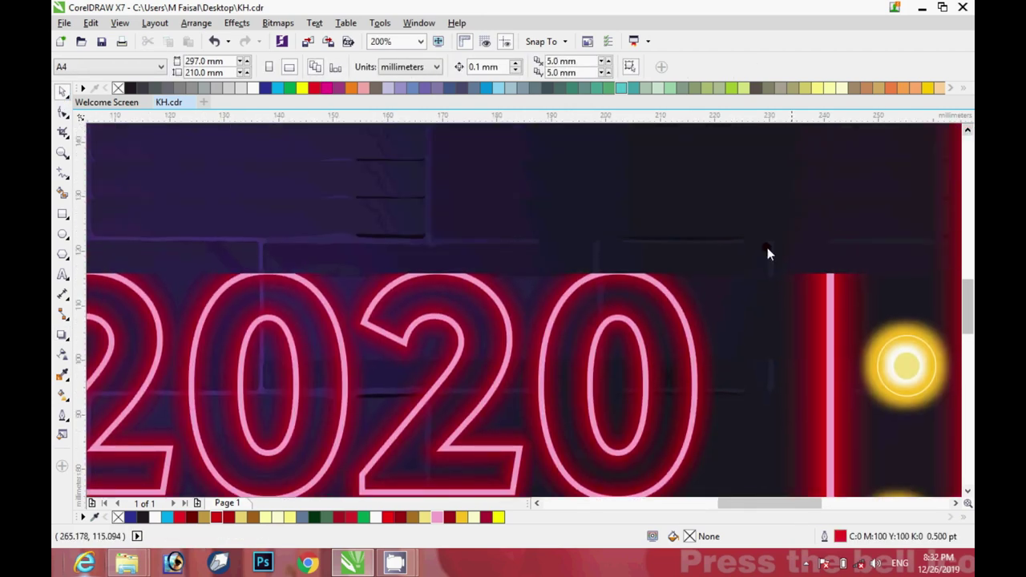
scroll(712, 264, down, 2)
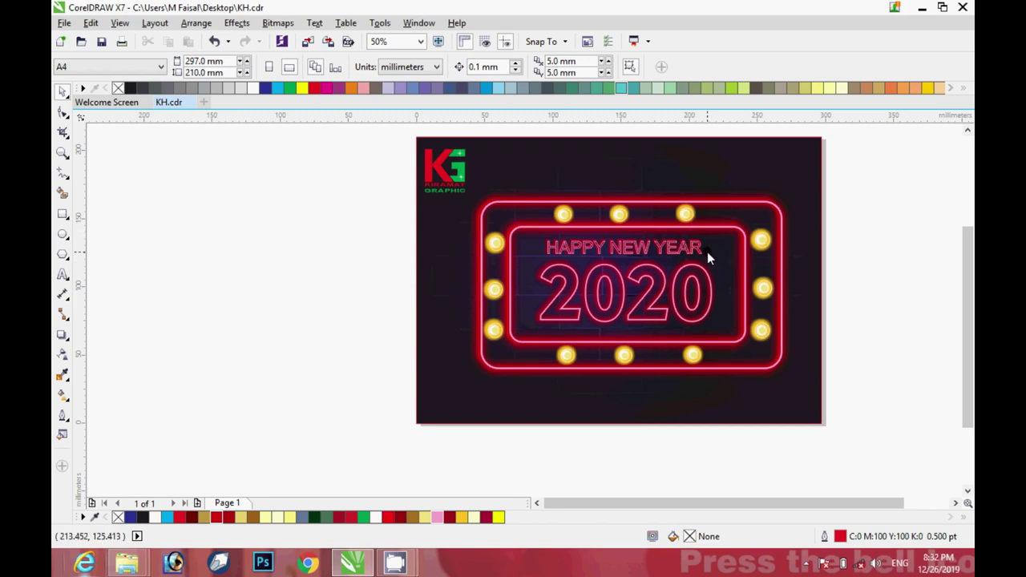
scroll(705, 252, up, 1)
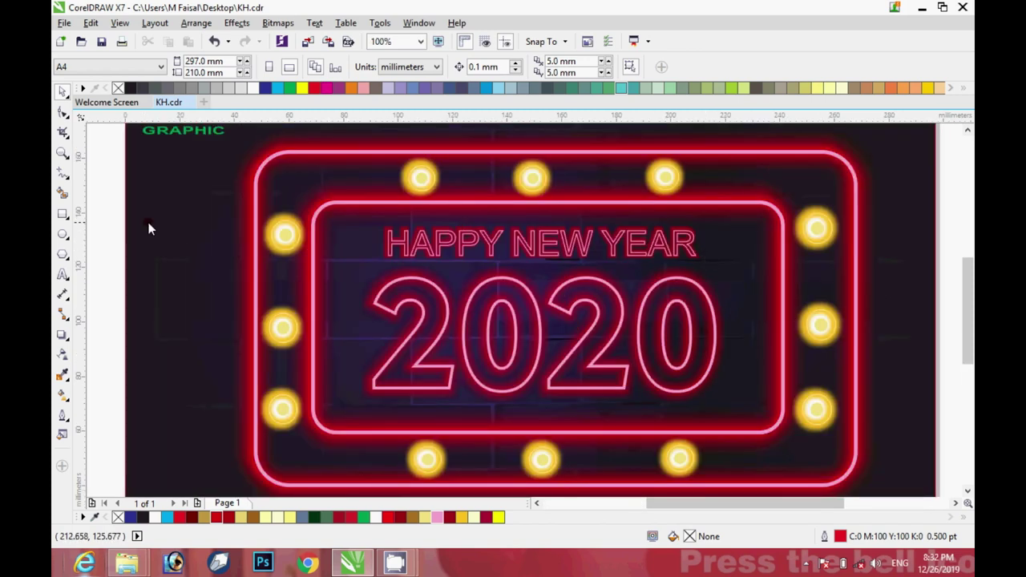
click(62, 273)
click(693, 250)
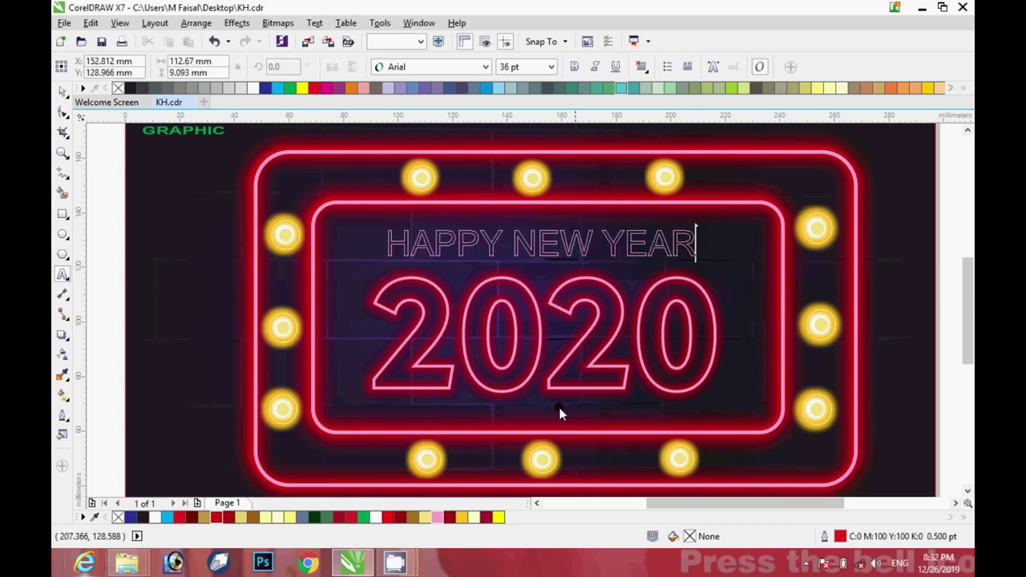
text(KG)
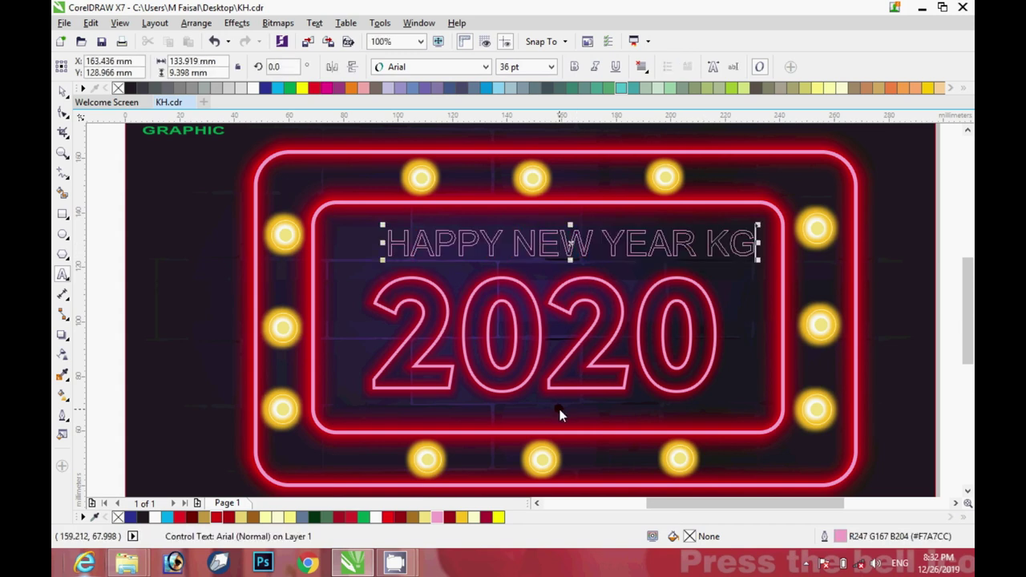
Widen the gap between YEAR and KG and shift the text line left to centre it above 2020.
click(694, 250)
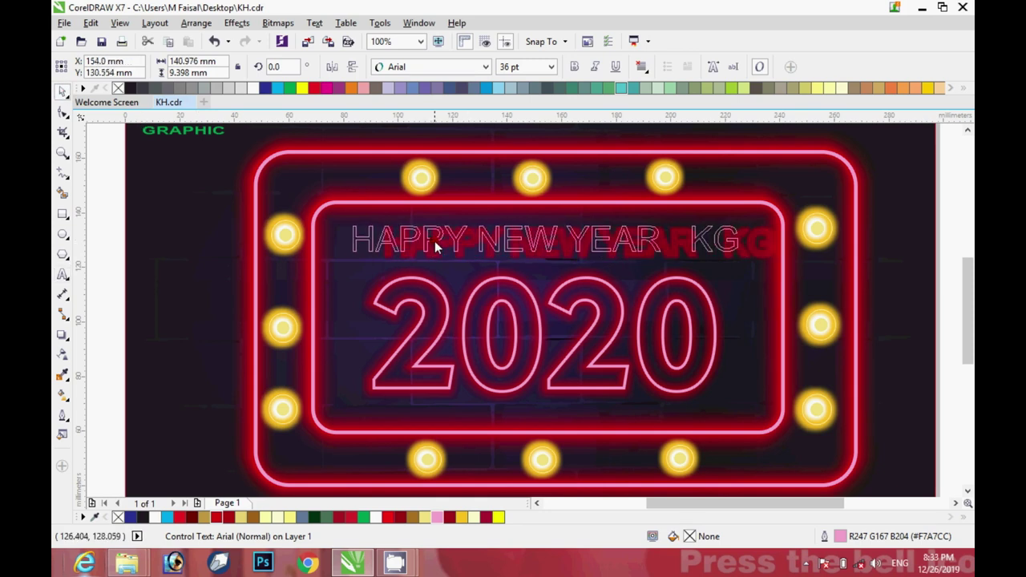
scroll(485, 264, down, 1)
click(199, 264)
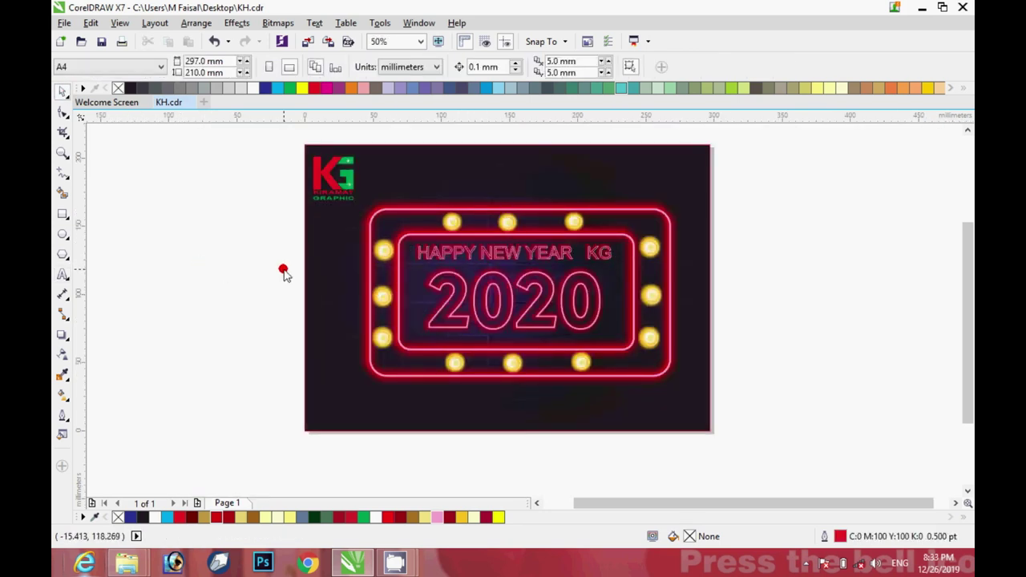